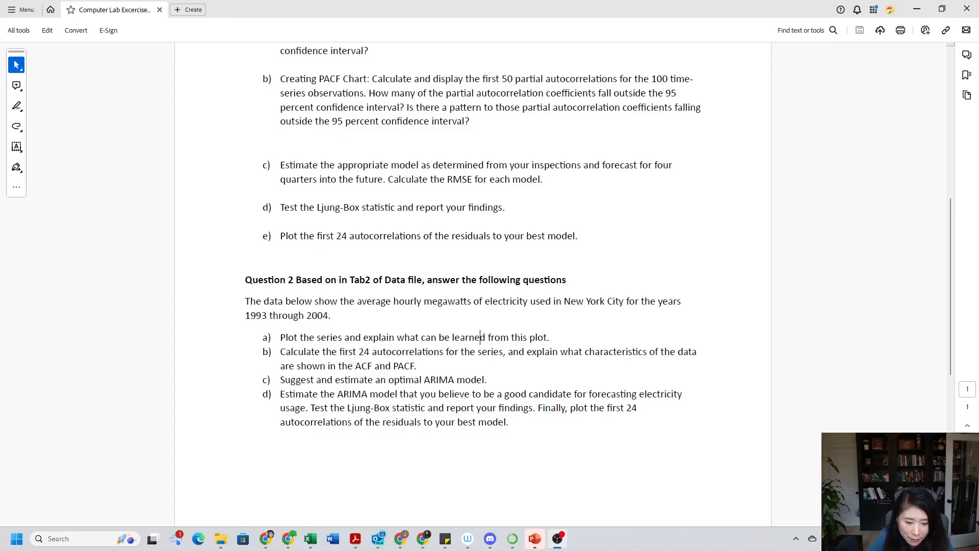
# Switch to Excel, autofit columns A and B on the Question 2 sheet and select the data range A1:B145.
pyautogui.click(312, 540)
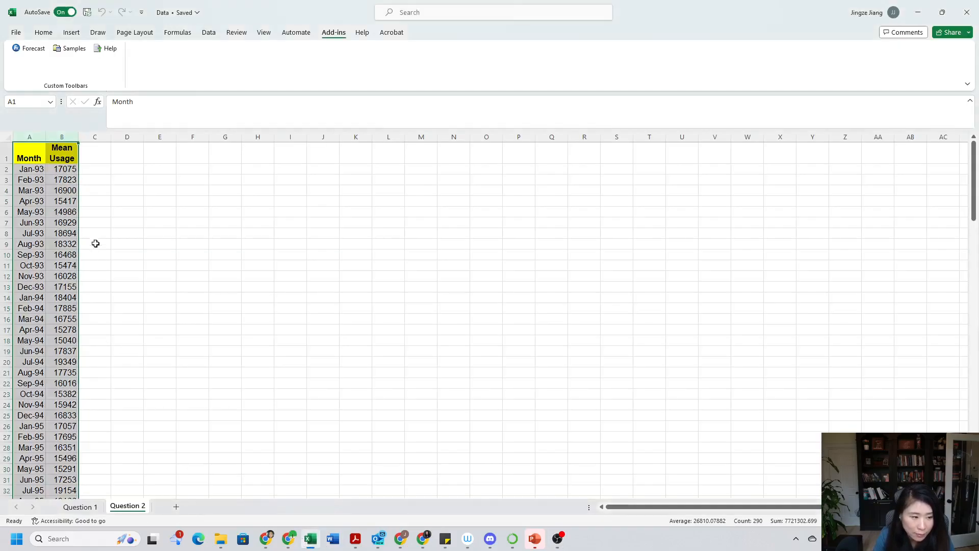
pyautogui.click(94, 233)
pyautogui.moveTo(35, 137); pyautogui.dragTo(66, 478)
pyautogui.doubleClick(47, 139)
pyautogui.click(159, 180)
pyautogui.click(159, 201)
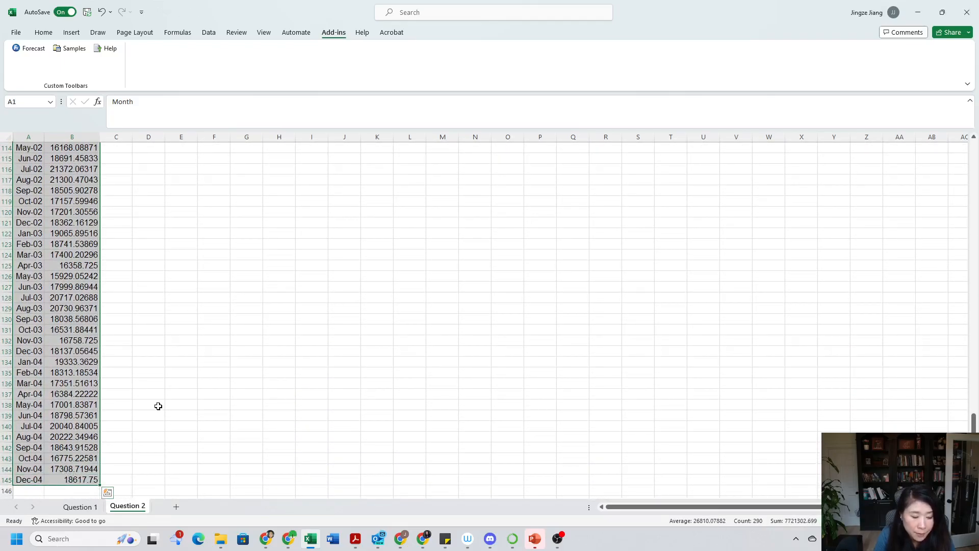
pyautogui.scroll(20, 159, 406)
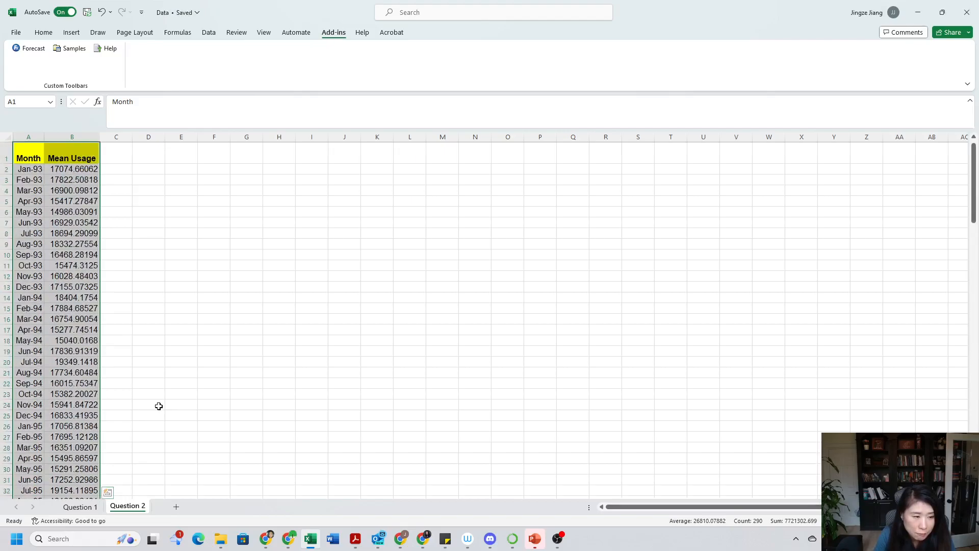
# Start a ForecastX forecast on the selected monthly data and set the forecast periods to 12.
pyautogui.click(209, 32)
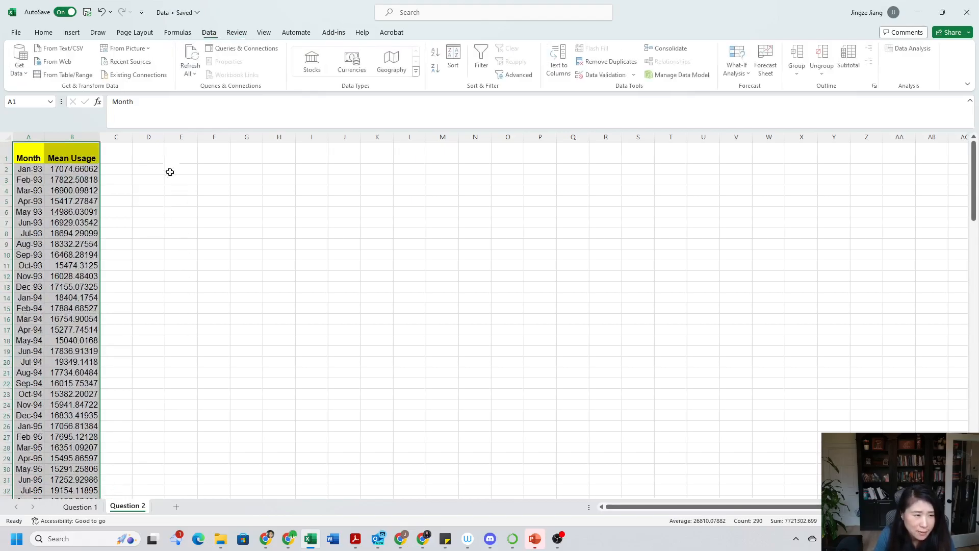
pyautogui.click(340, 36)
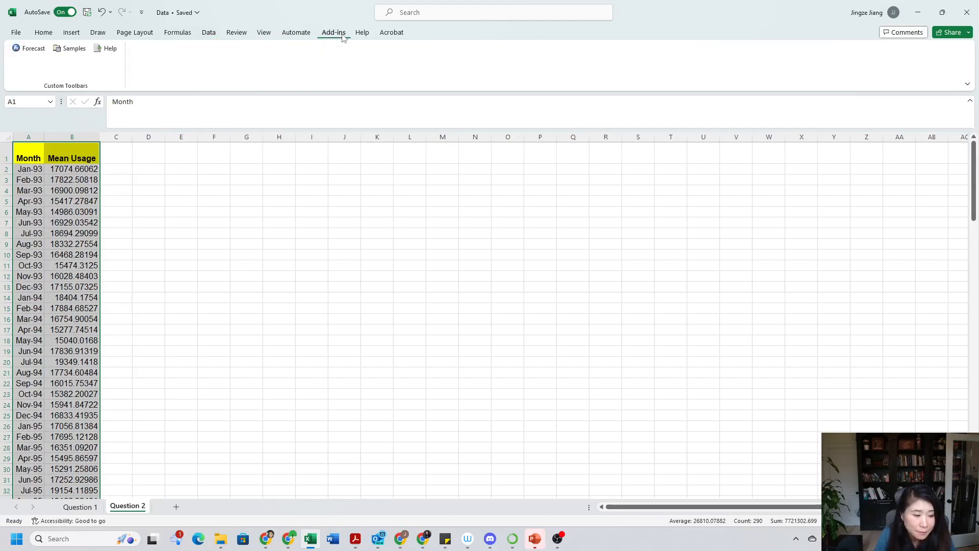
pyautogui.click(29, 51)
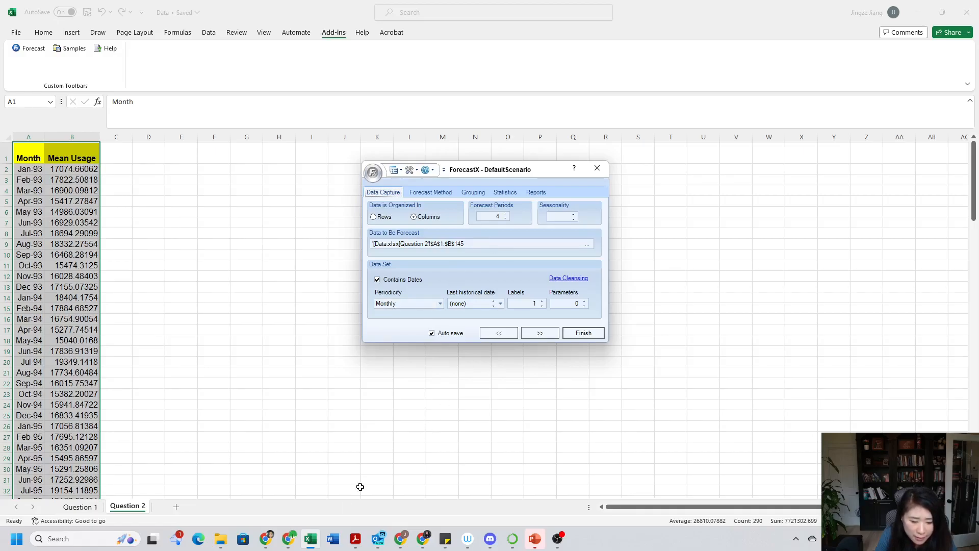
pyautogui.click(357, 541)
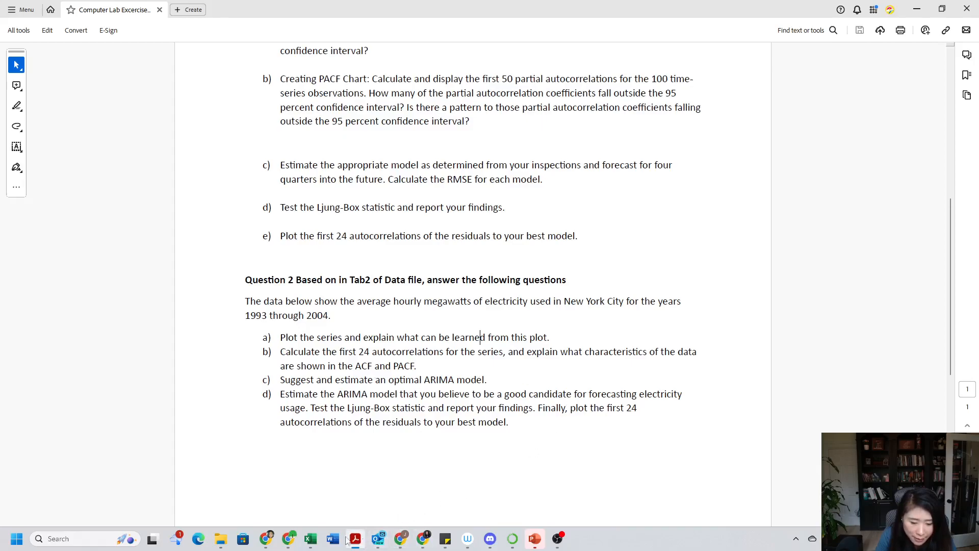
pyautogui.click(311, 539)
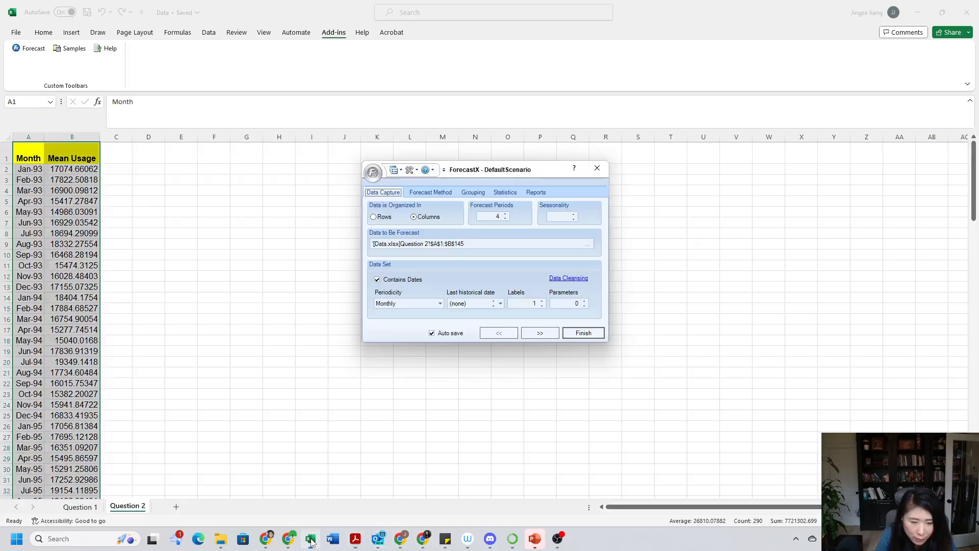
pyautogui.doubleClick(497, 217)
pyautogui.write('12')
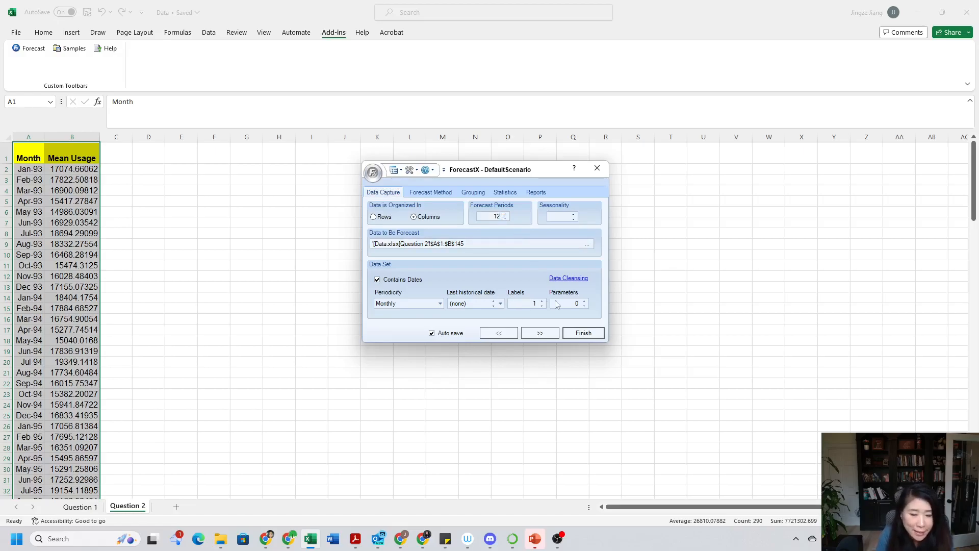
# Open the Box Jenkins ACF/PACF analysis of Mean Usage and check Question 2b in the exercise PDF for the required number of autocorrelations.
pyautogui.click(429, 194)
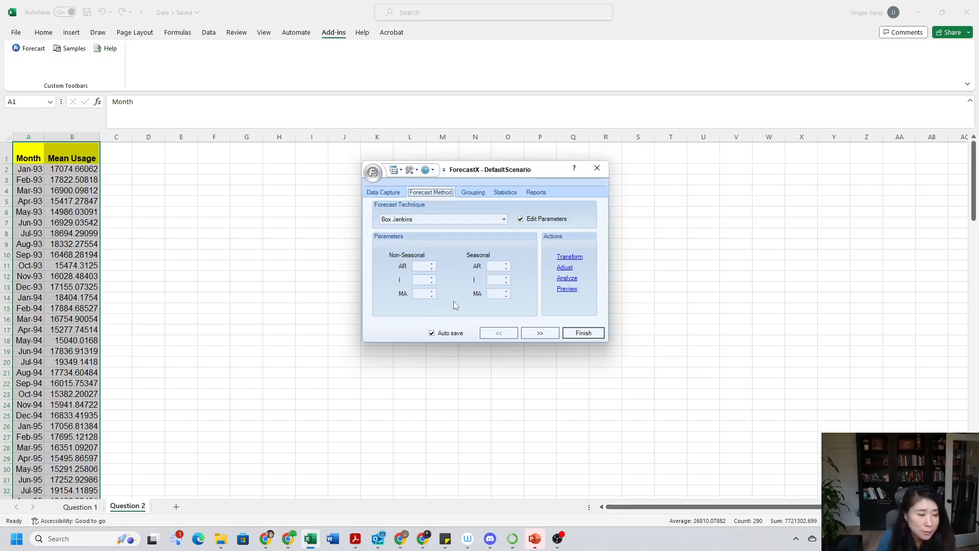
pyautogui.click(568, 280)
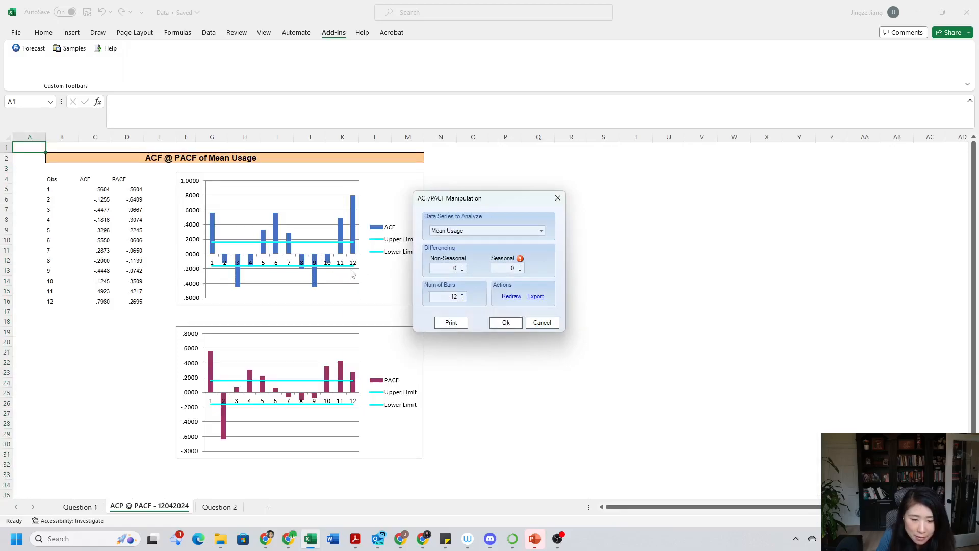
pyautogui.click(265, 539)
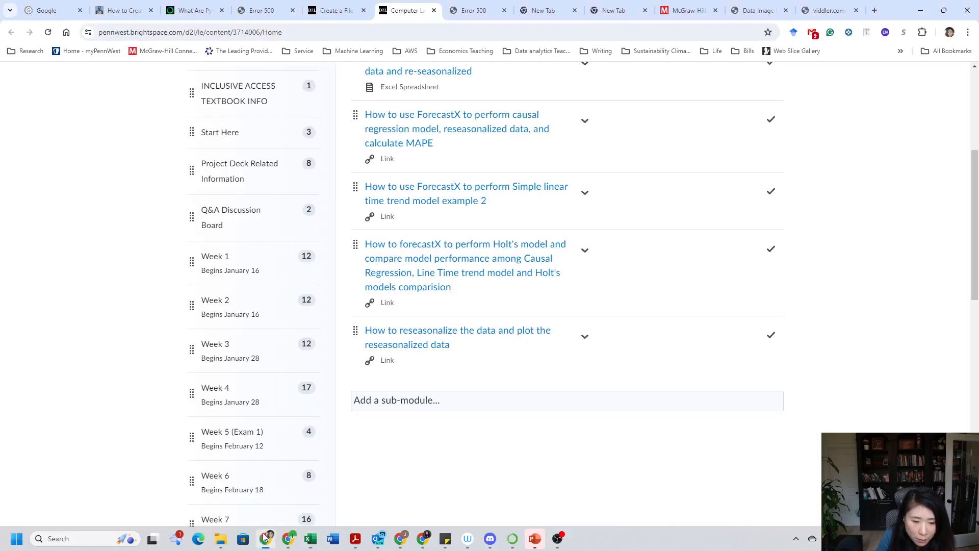
pyautogui.click(357, 541)
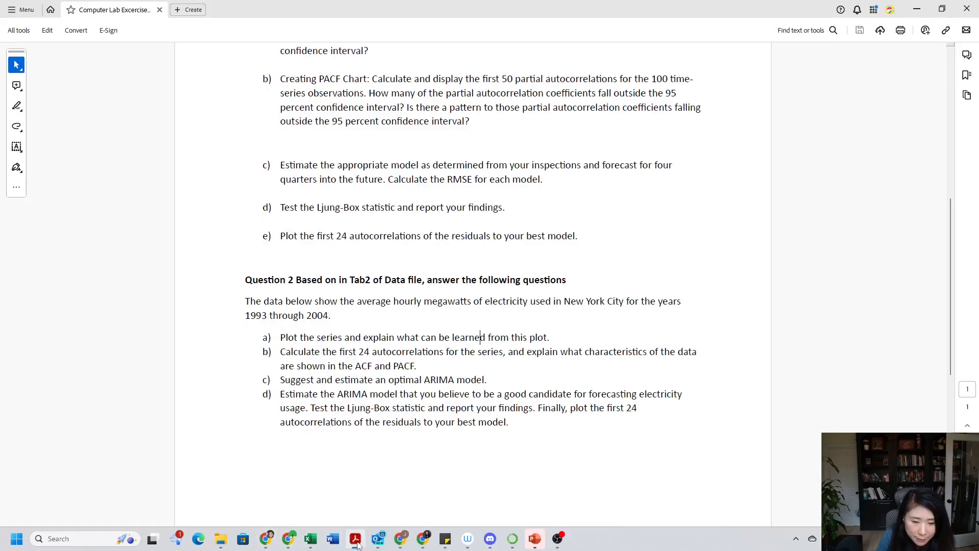
pyautogui.moveTo(357, 351); pyautogui.dragTo(440, 354)
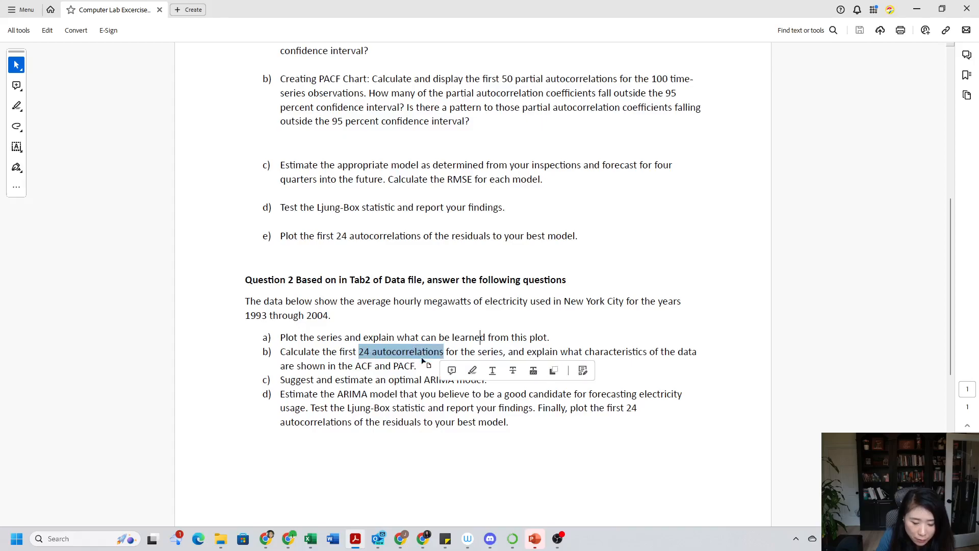
# Back in Excel, set the number of bars for the ACF/PACF analysis to 24, accept it and reopen the analysis.
pyautogui.click(311, 538)
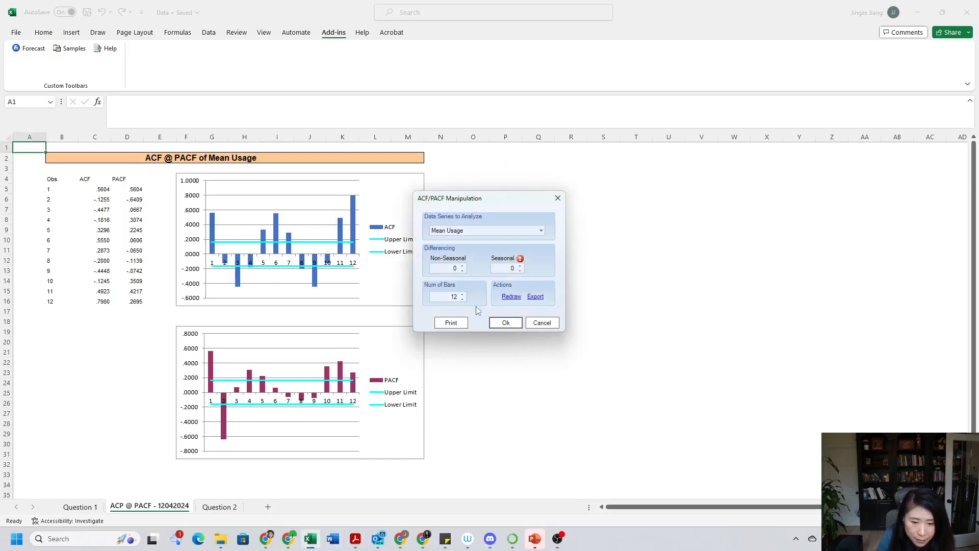
pyautogui.doubleClick(450, 297)
pyautogui.write('24')
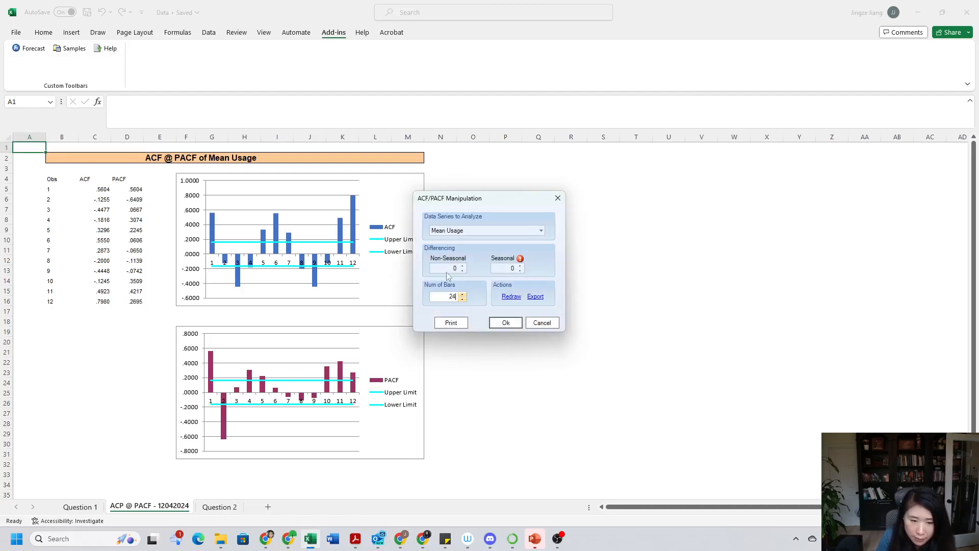
pyautogui.click(505, 325)
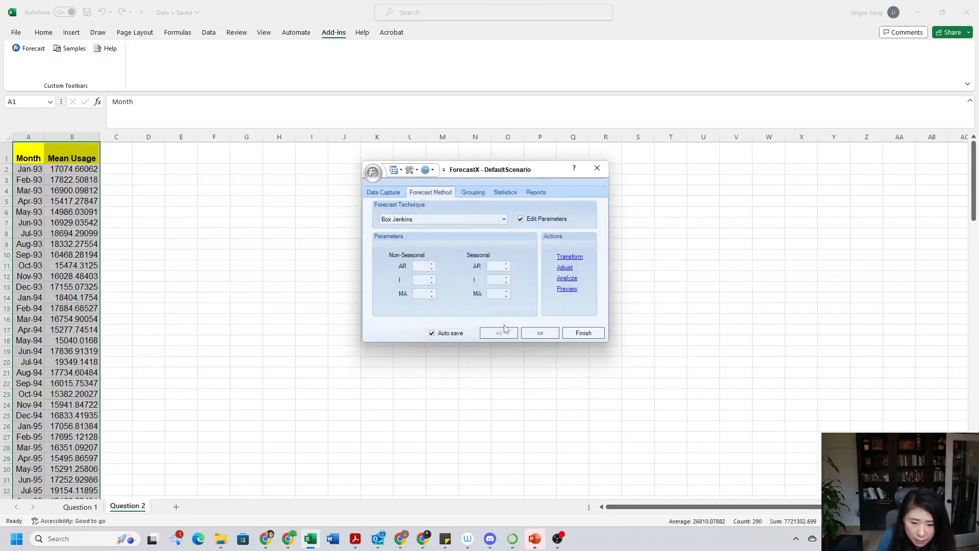
pyautogui.click(566, 279)
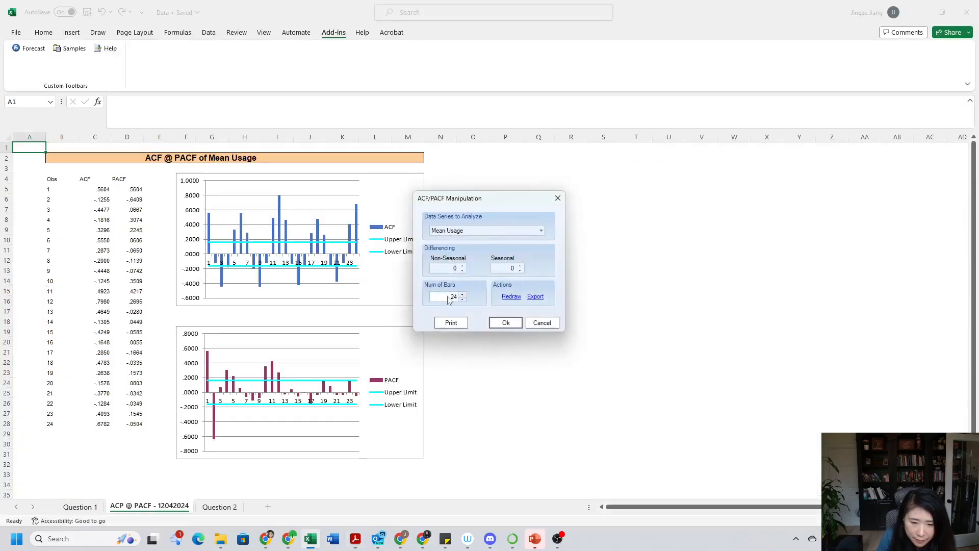
# Select the Obs, ACF and PACF table in B4:D28 and move the ACF/PACF Manipulation dialog away from the charts to examine them.
pyautogui.click(156, 289)
pyautogui.click(56, 178)
pyautogui.moveTo(56, 178); pyautogui.dragTo(126, 427)
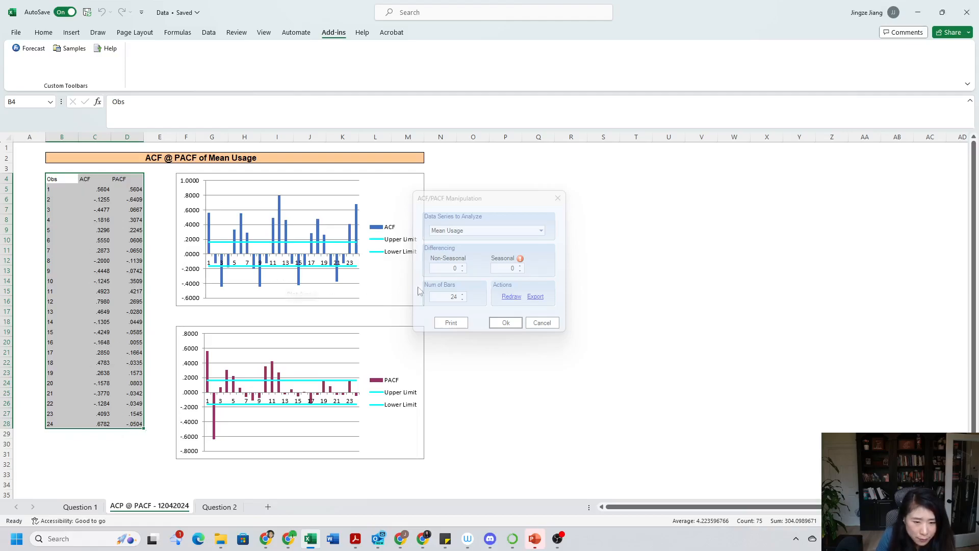
pyautogui.moveTo(499, 208); pyautogui.dragTo(587, 202)
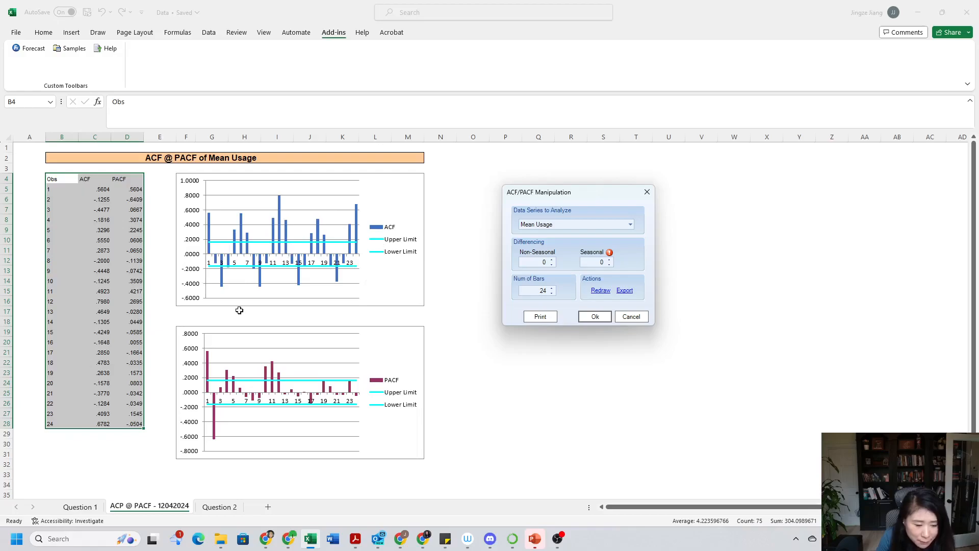
# Insert a 2-D line chart of Mean Usage by Month on the Question 2 sheet, place it beside the data and enlarge it.
pyautogui.click(220, 506)
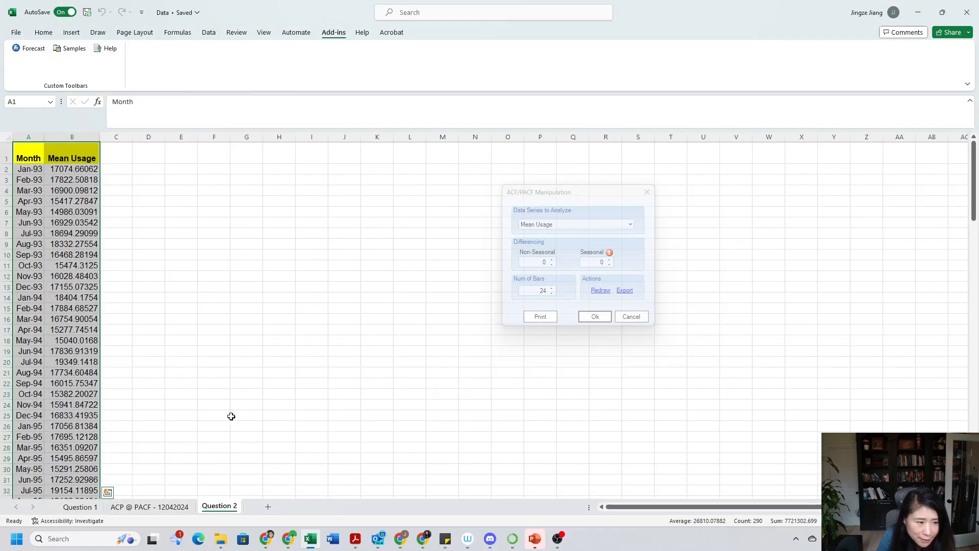
pyautogui.click(120, 223)
pyautogui.moveTo(39, 156); pyautogui.dragTo(62, 469)
pyautogui.scroll(20, 162, 389)
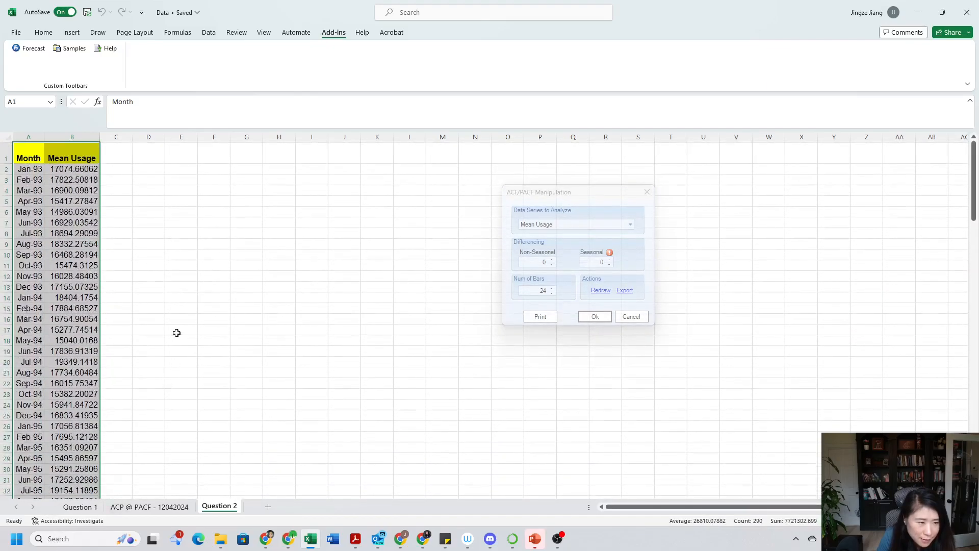
pyautogui.click(45, 34)
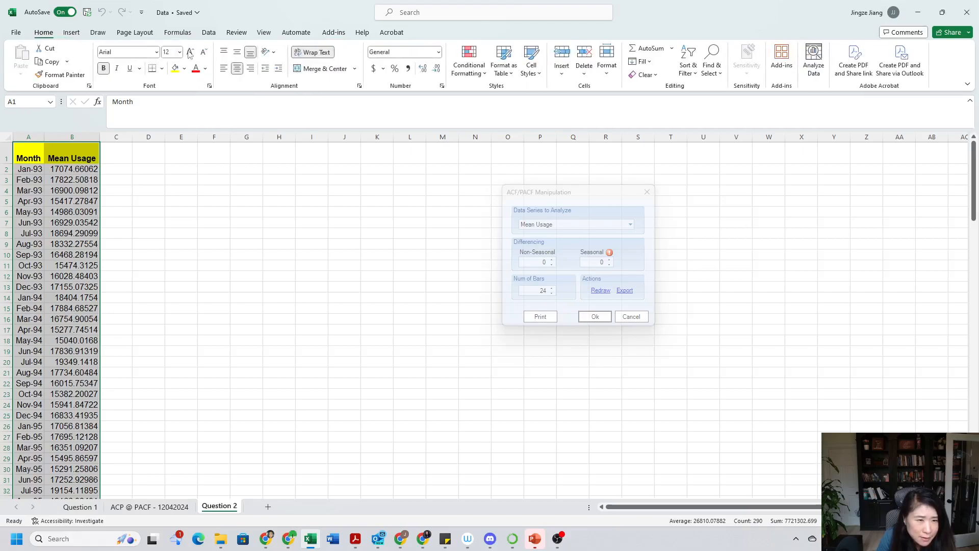
pyautogui.click(72, 32)
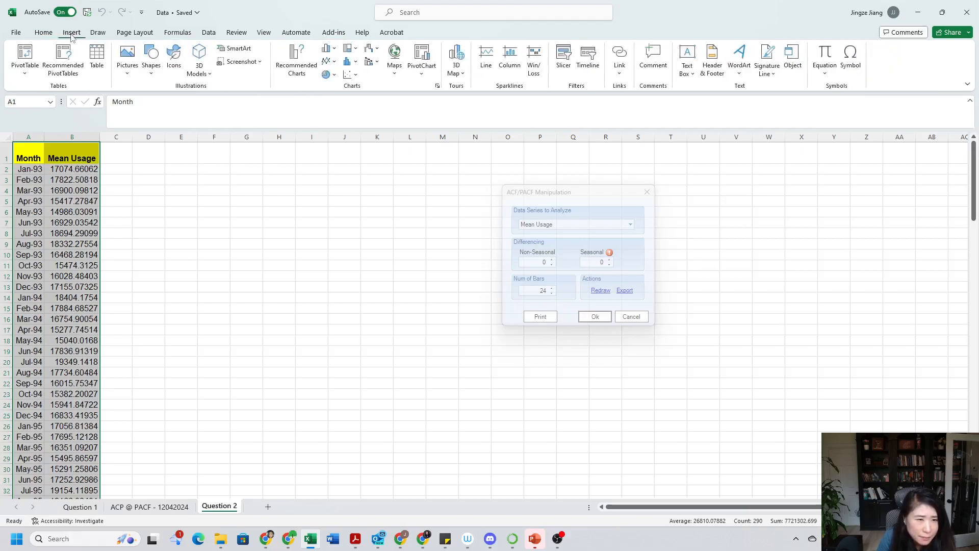
pyautogui.click(329, 62)
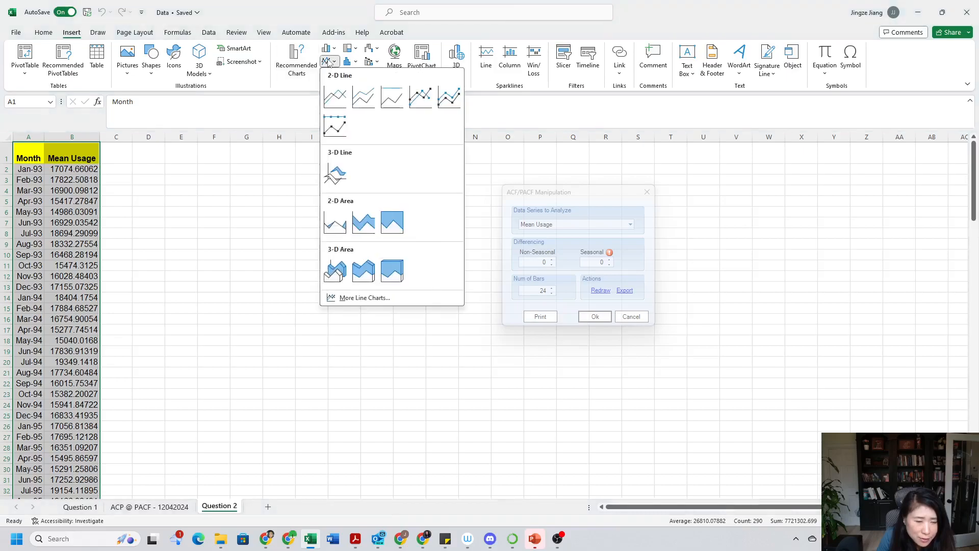
pyautogui.click(337, 98)
pyautogui.moveTo(408, 258); pyautogui.dragTo(172, 195)
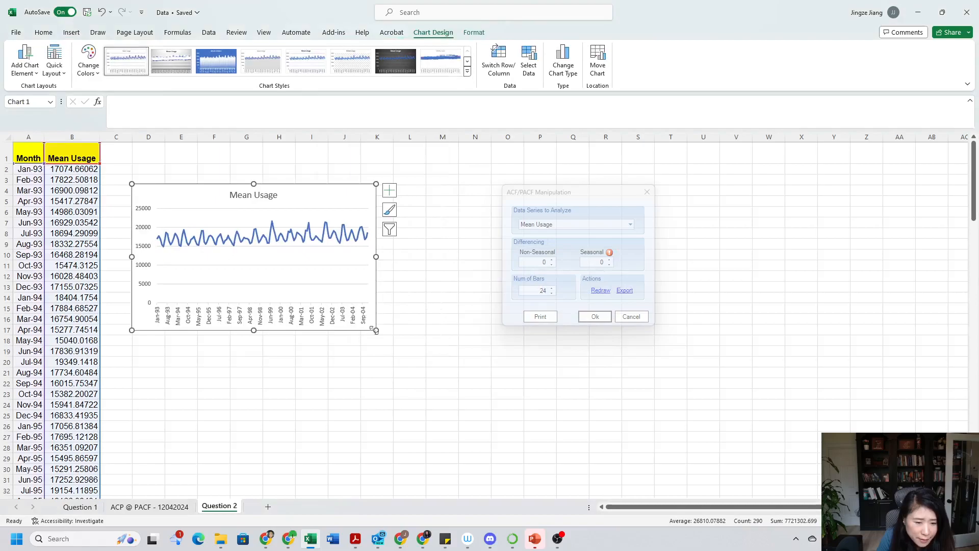
pyautogui.moveTo(376, 330); pyautogui.dragTo(412, 399)
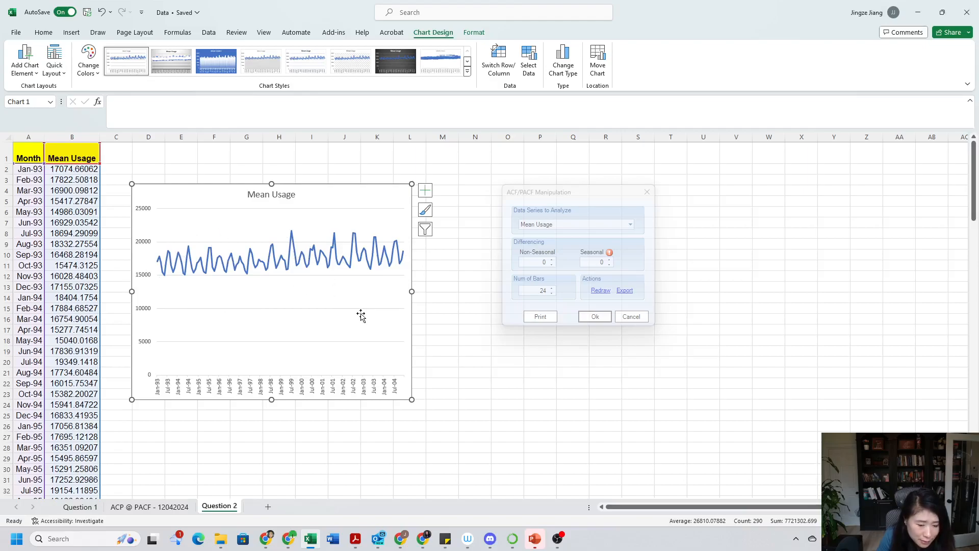
# Export the 24-bar ACF/PACF analysis to a new workbook, return to the Data workbook and accept the ACF/PACF Manipulation dialog.
pyautogui.click(137, 507)
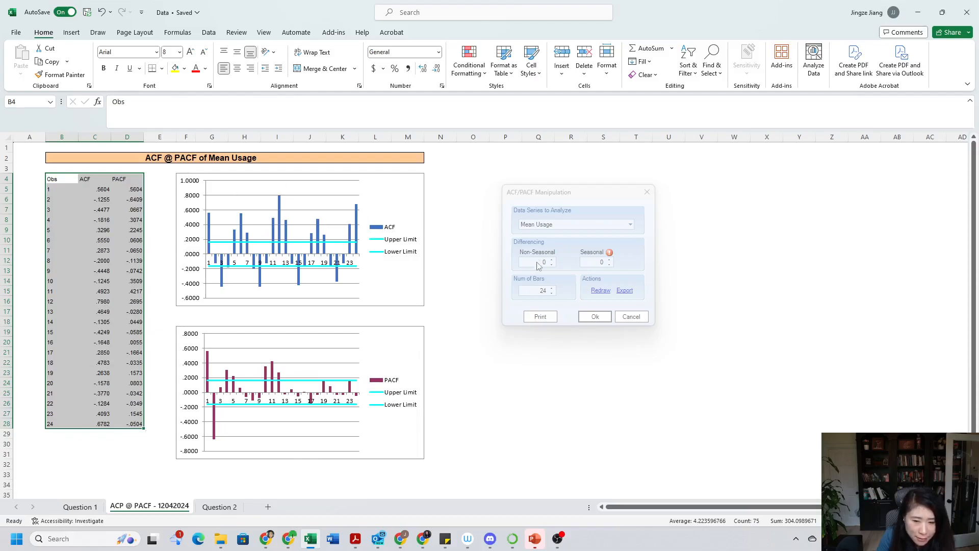
pyautogui.click(575, 193)
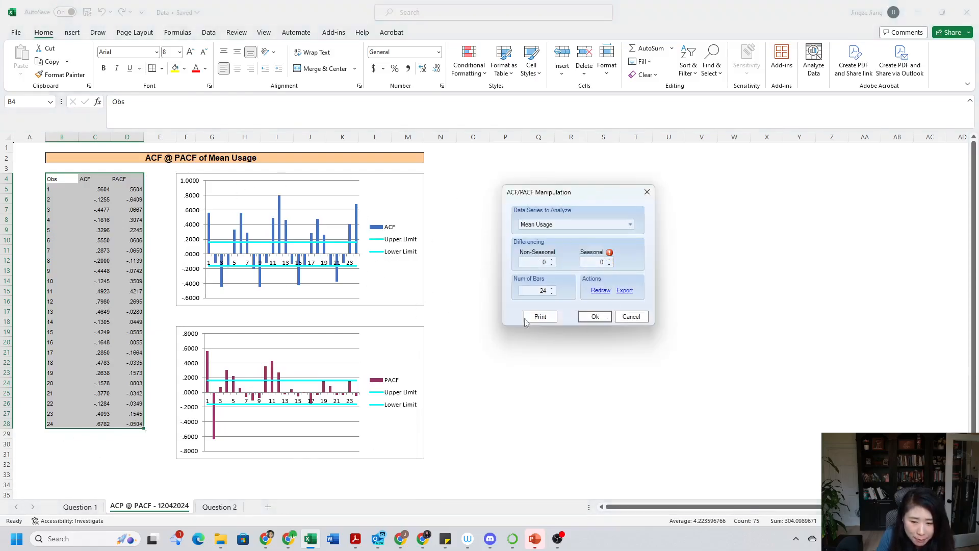
pyautogui.click(625, 291)
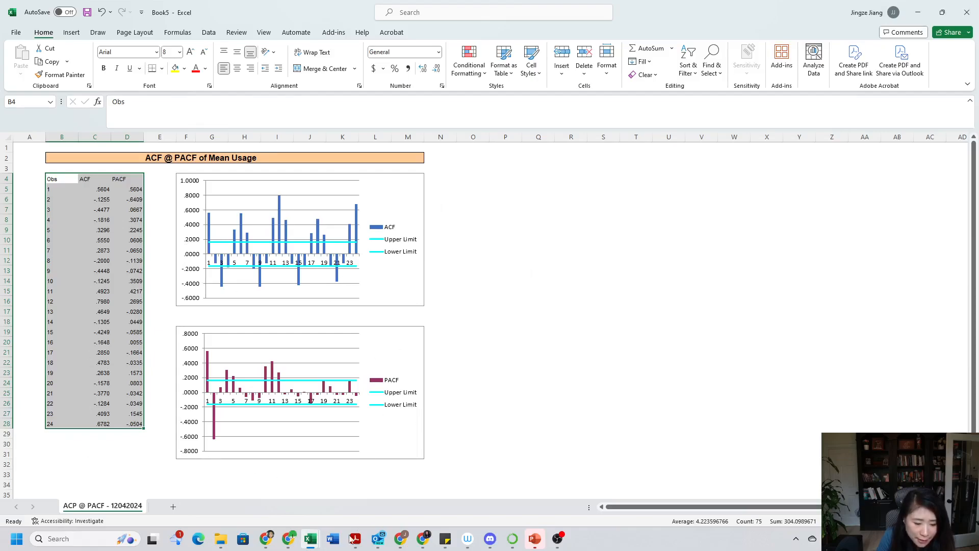
pyautogui.moveTo(303, 533)
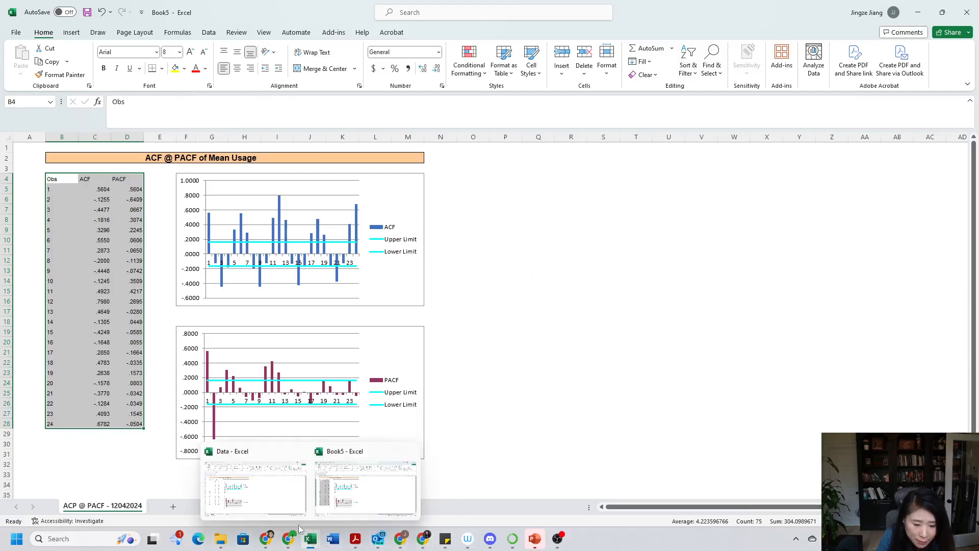
pyautogui.click(270, 505)
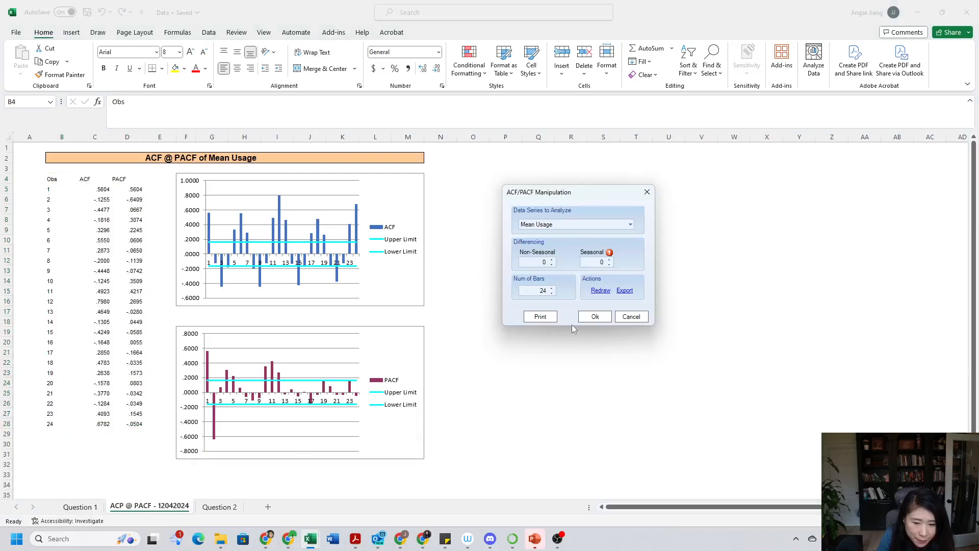
pyautogui.click(594, 316)
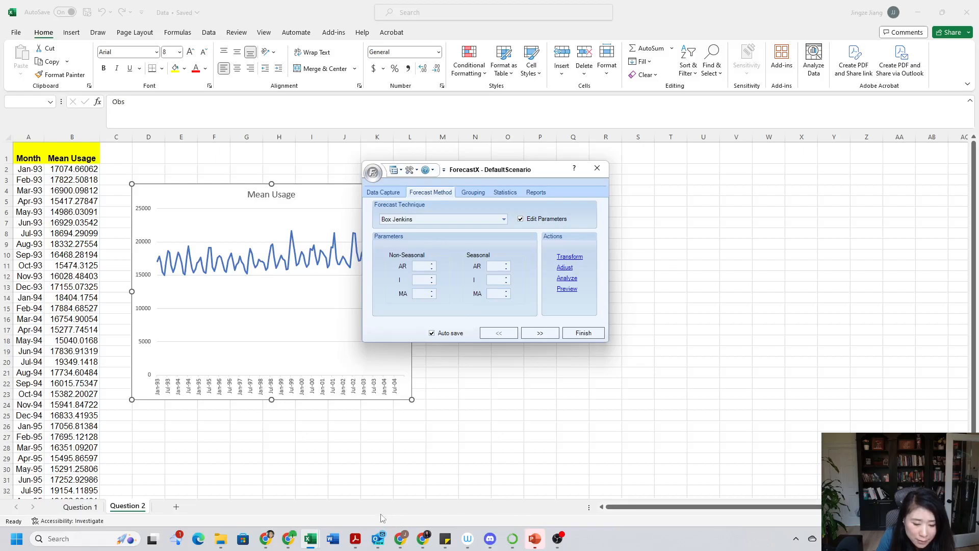
# Switch to the exercise PDF in Acrobat and review the parts of Question 2, starting with part a.
pyautogui.moveTo(285, 541)
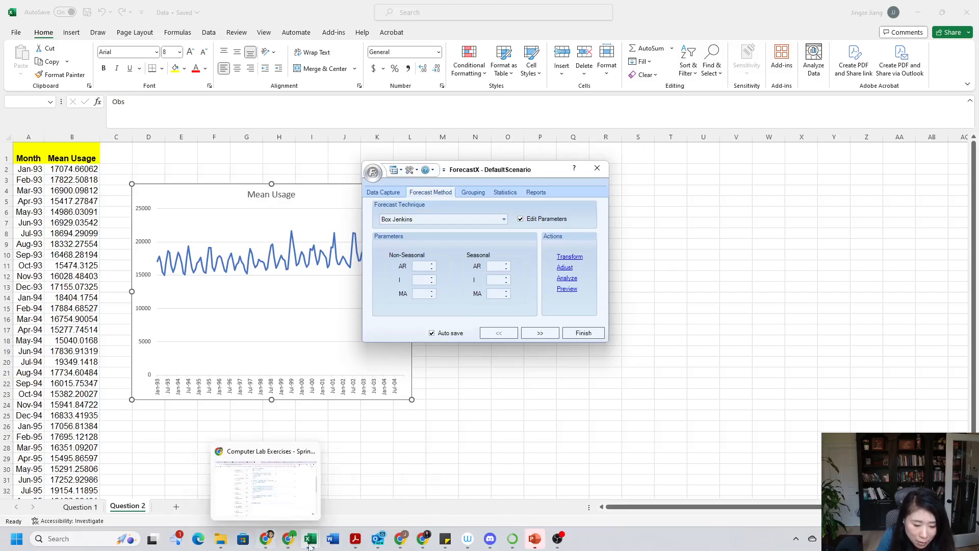
pyautogui.click(355, 538)
pyautogui.click(347, 341)
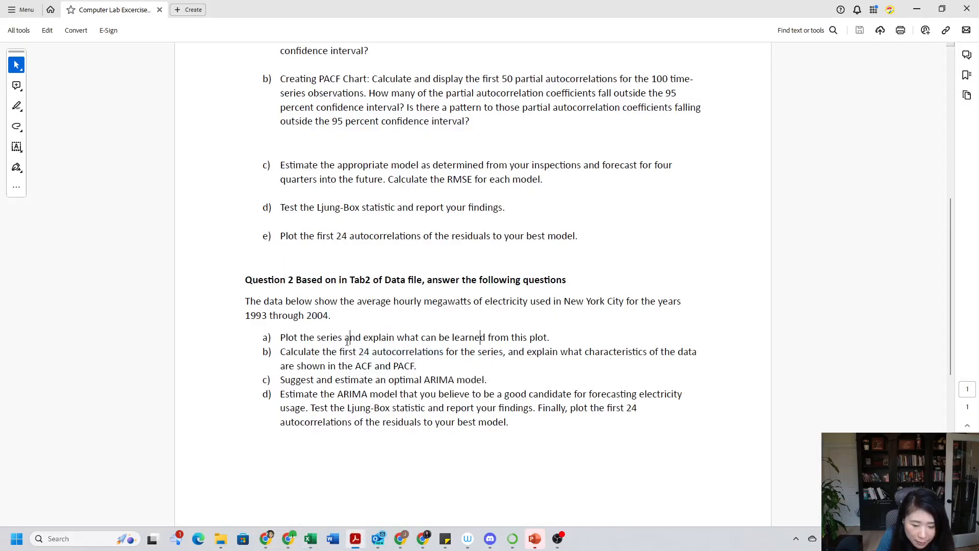
# Read part b of Question 2 in the exercise PDF and select the part c text on the optimal ARIMA model.
pyautogui.doubleClick(356, 351)
pyautogui.click(345, 366)
pyautogui.moveTo(280, 380); pyautogui.dragTo(485, 383)
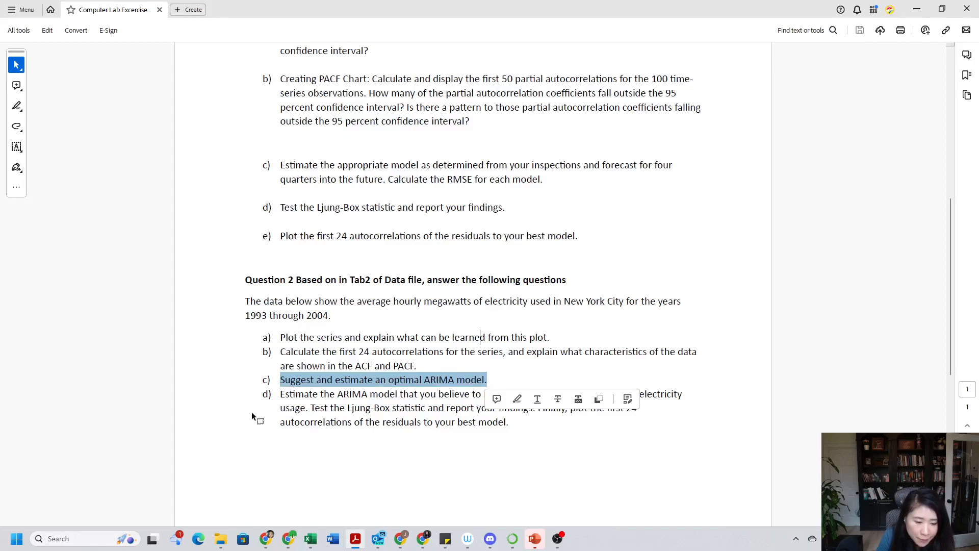
# Switch to the Data workbook in Excel and set the Ljung-Box lag to 48 in ForecastX's advanced statistics.
pyautogui.moveTo(313, 544)
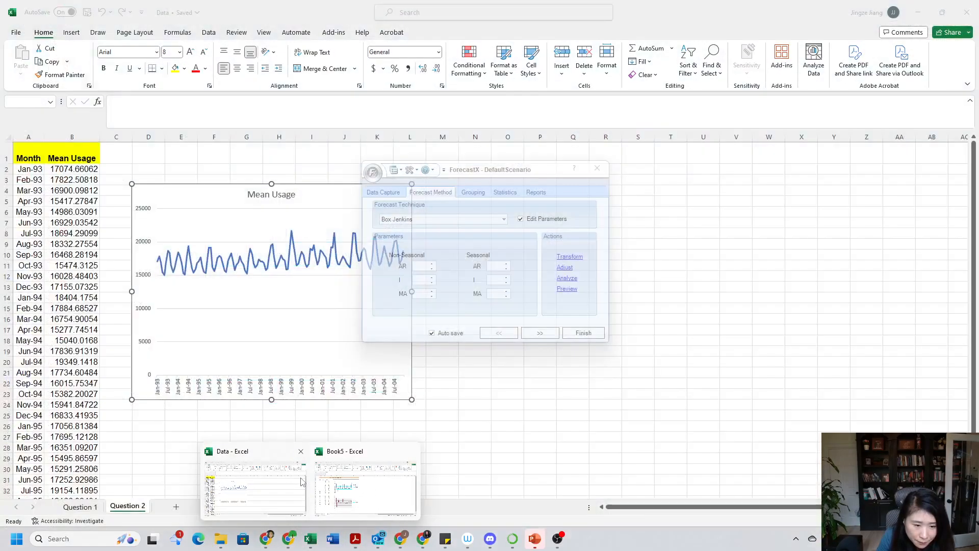
pyautogui.click(302, 482)
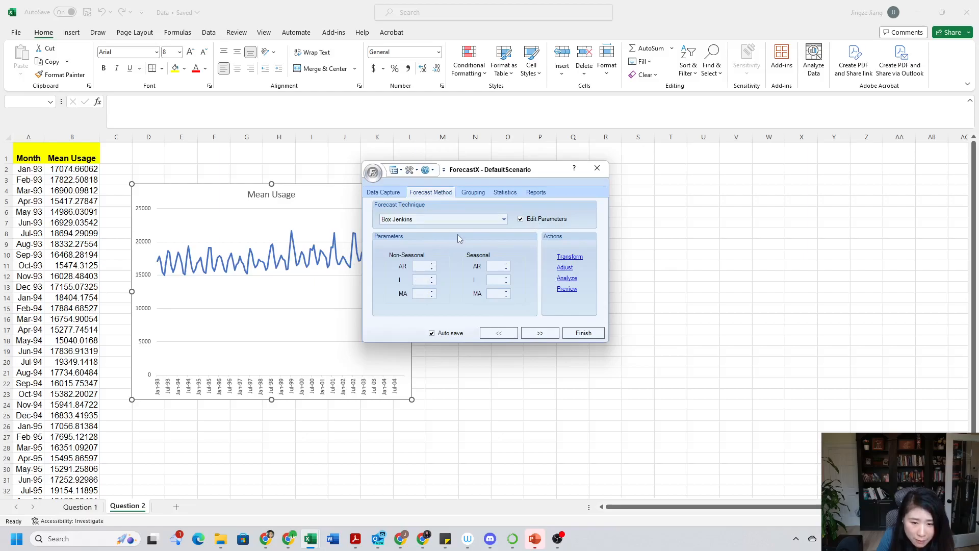
pyautogui.click(500, 193)
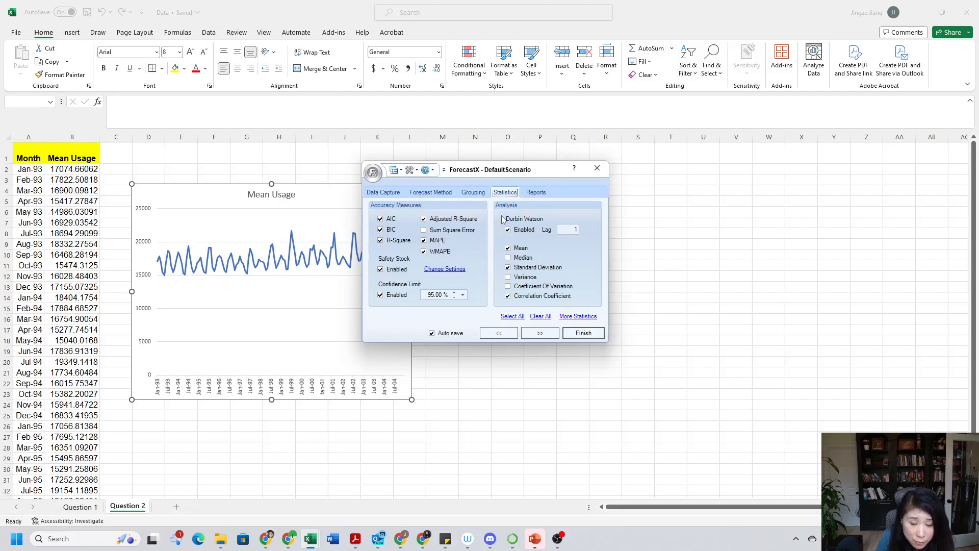
pyautogui.click(575, 317)
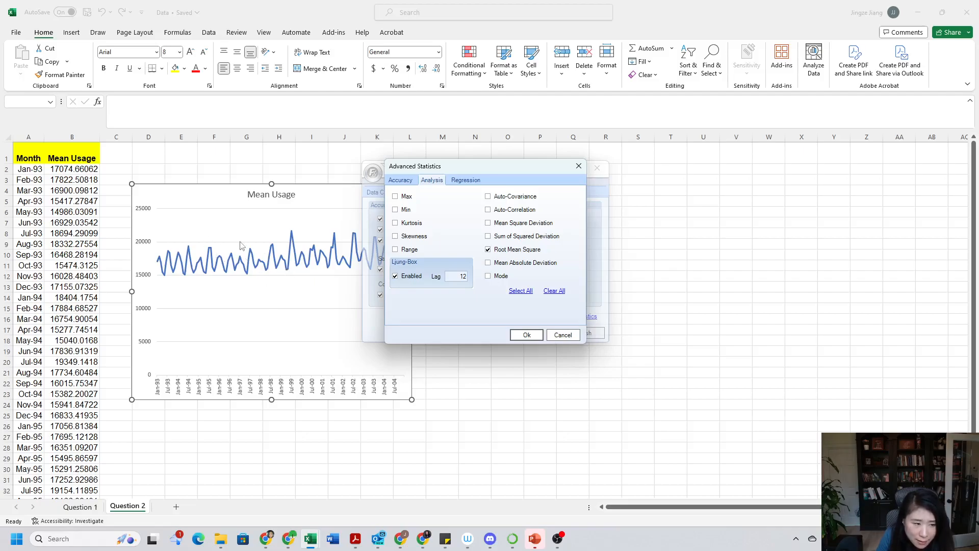
pyautogui.doubleClick(461, 276)
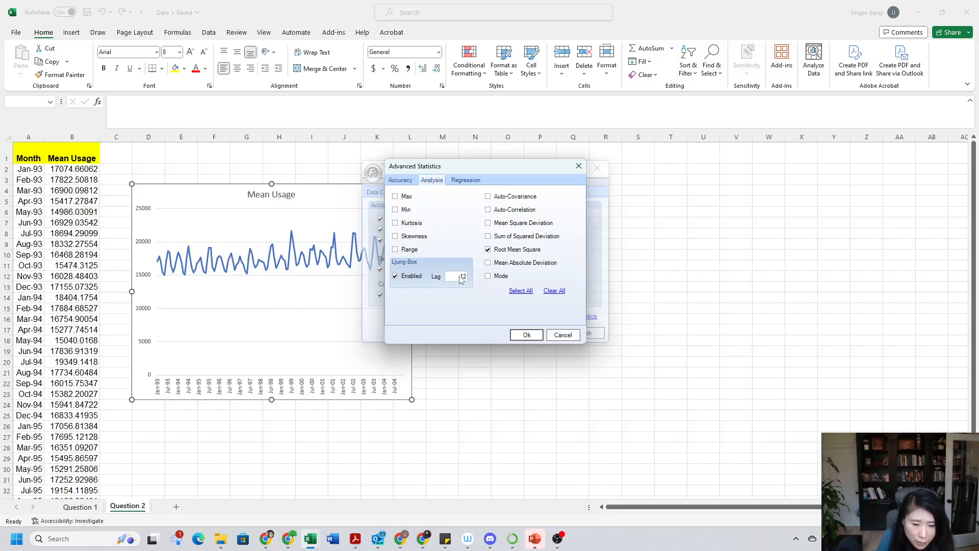
pyautogui.write('48')
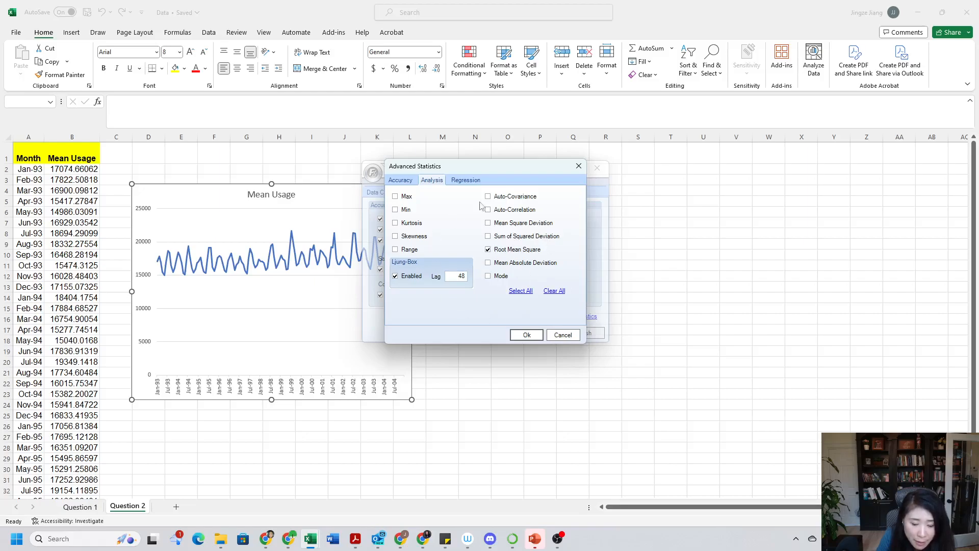
pyautogui.click(526, 335)
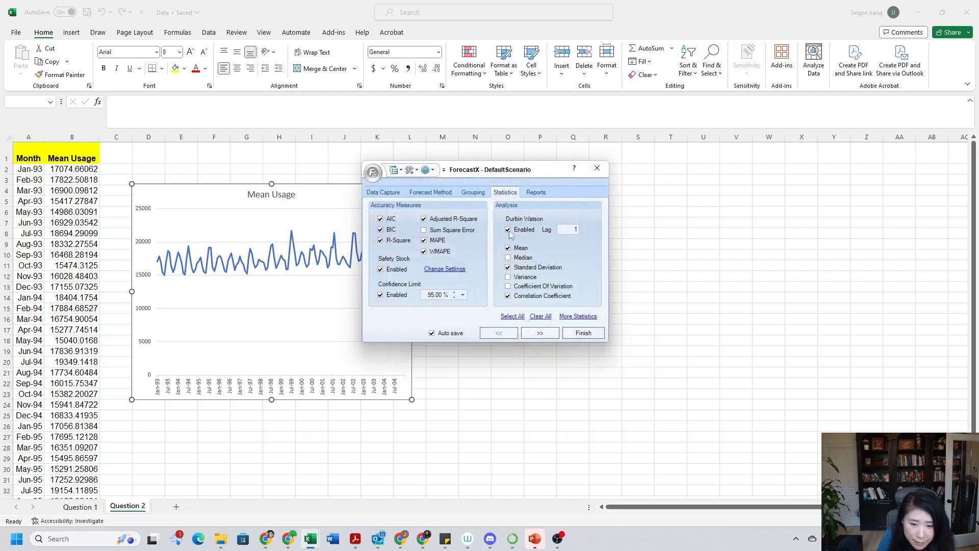
# Set the Durbin Watson lag to 12 and turn off the Mean statistic in ForecastX.
pyautogui.click(575, 230)
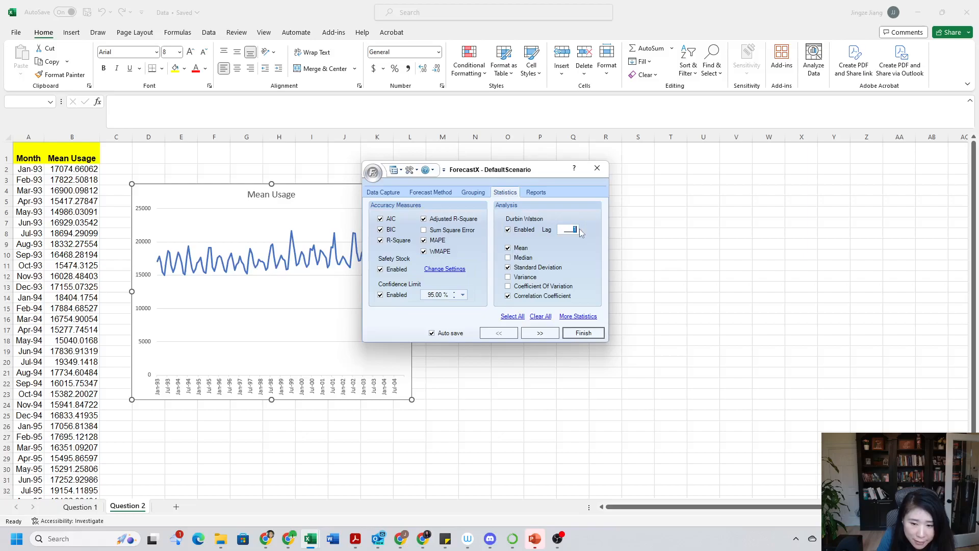
pyautogui.write('2')
pyautogui.click(546, 246)
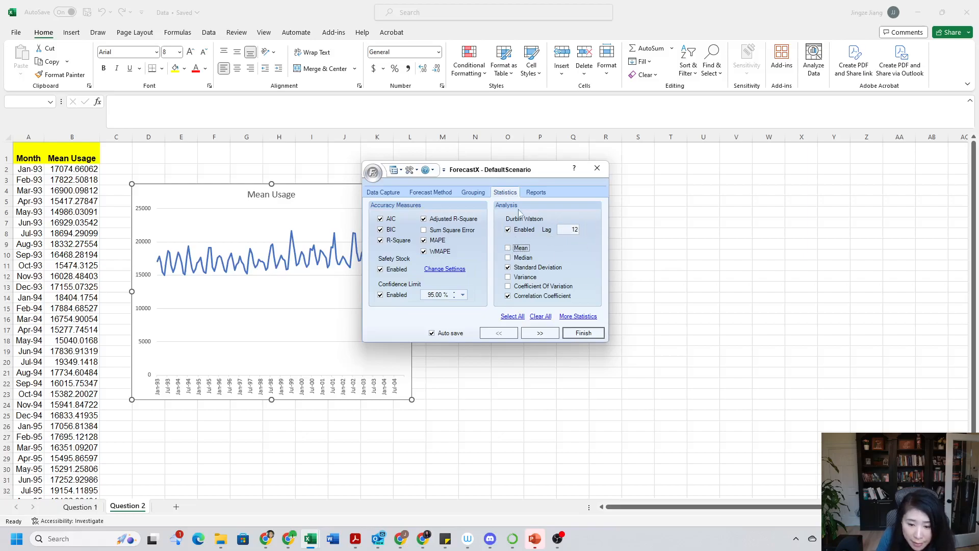
# Run the Box Jenkins forecast with the Audit report selected and open its output workbook.
pyautogui.click(534, 193)
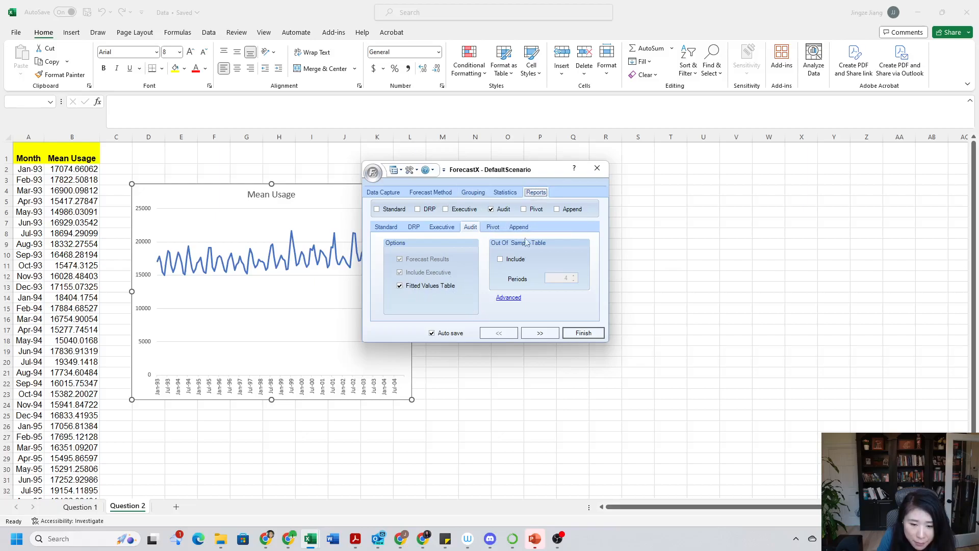
pyautogui.click(584, 333)
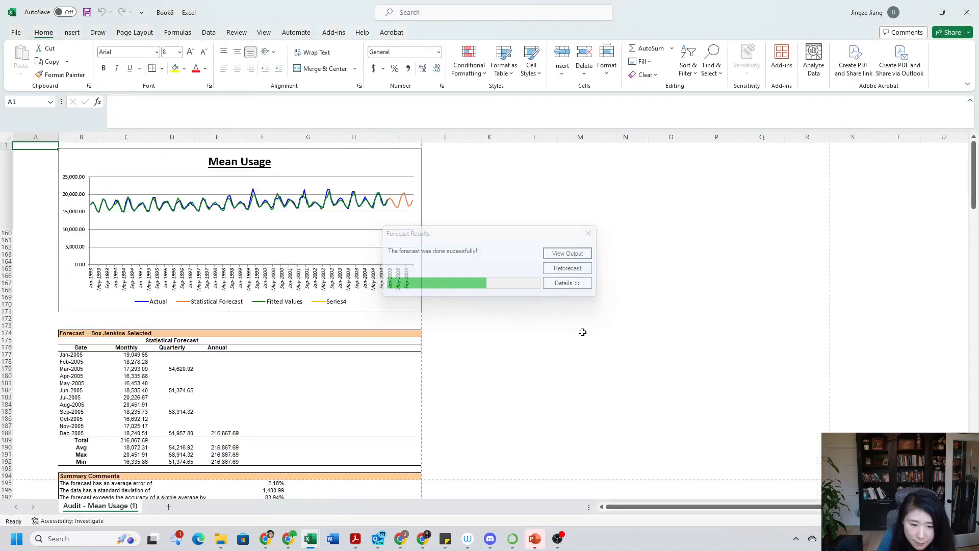
pyautogui.click(567, 253)
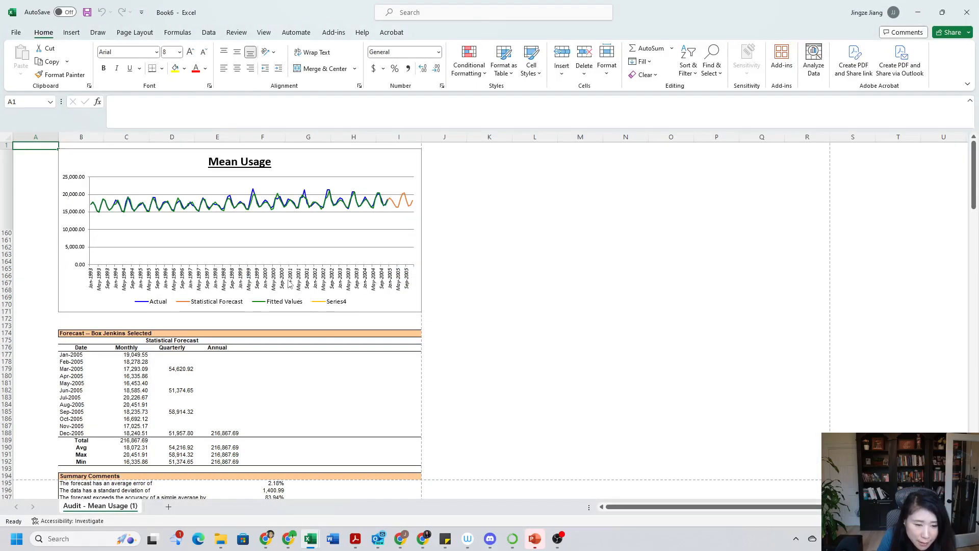
# Review the audit report from the 2005 monthly forecast, selecting dates B177:B188, down to the Audit Trail statistics.
pyautogui.scroll(-1, 423, 281)
pyautogui.scroll(-1, 422, 281)
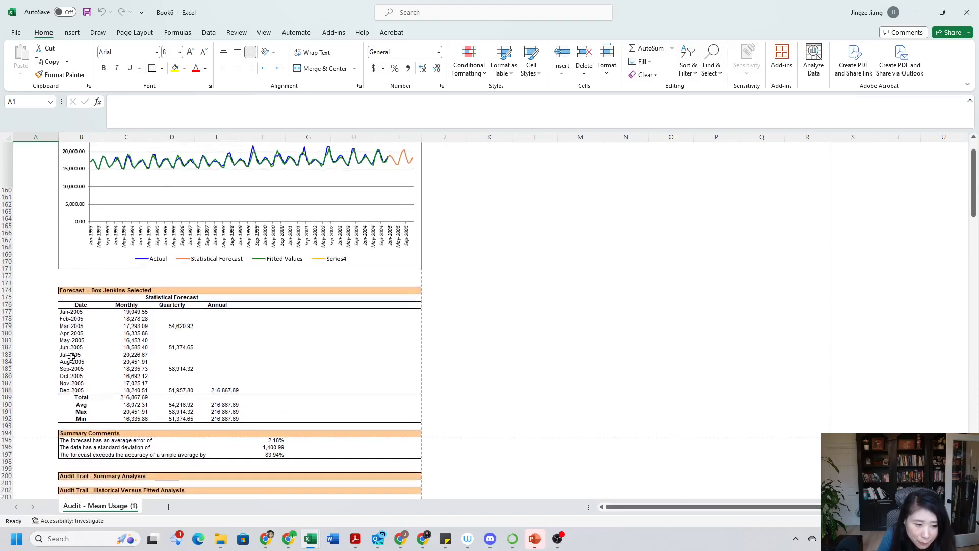
pyautogui.moveTo(71, 311); pyautogui.dragTo(67, 391)
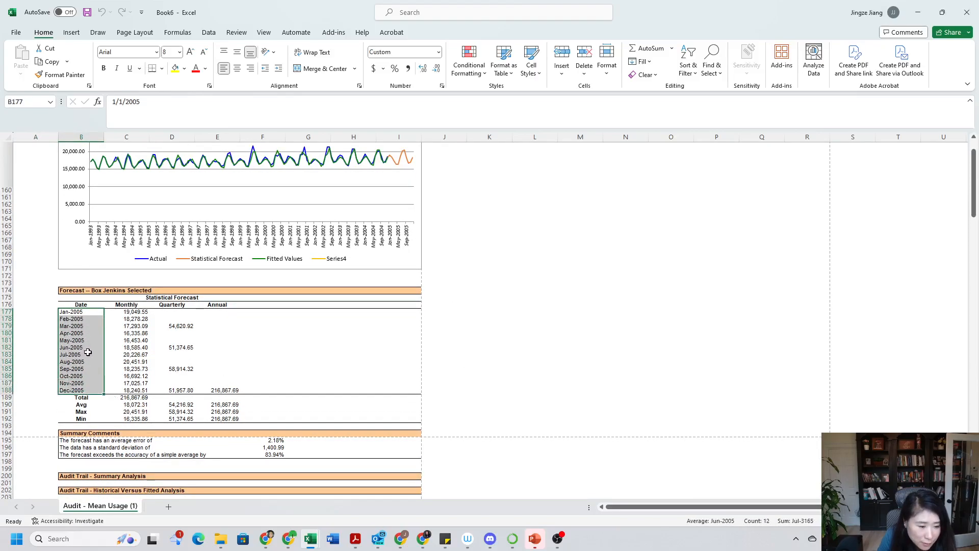
pyautogui.scroll(-4, 89, 352)
pyautogui.scroll(-14, 89, 352)
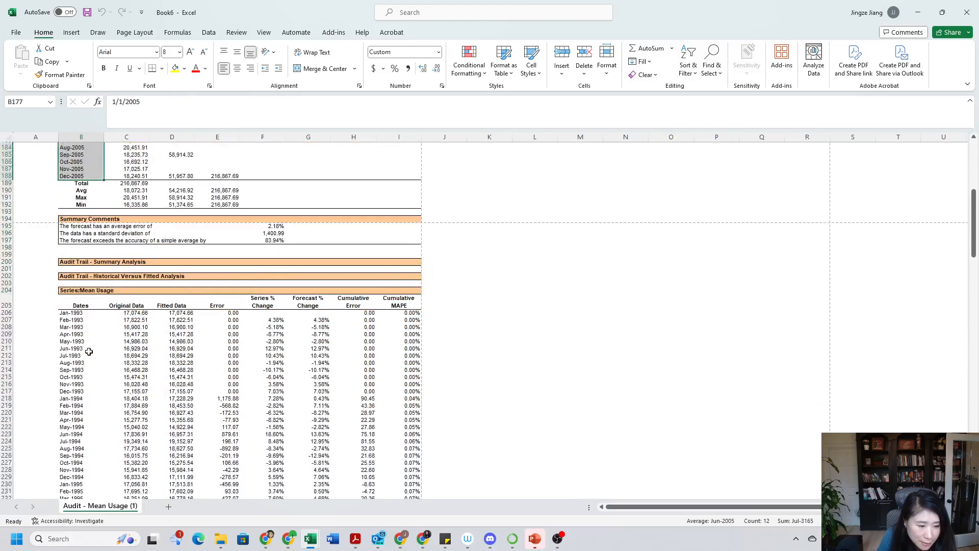
pyautogui.scroll(-20, 91, 353)
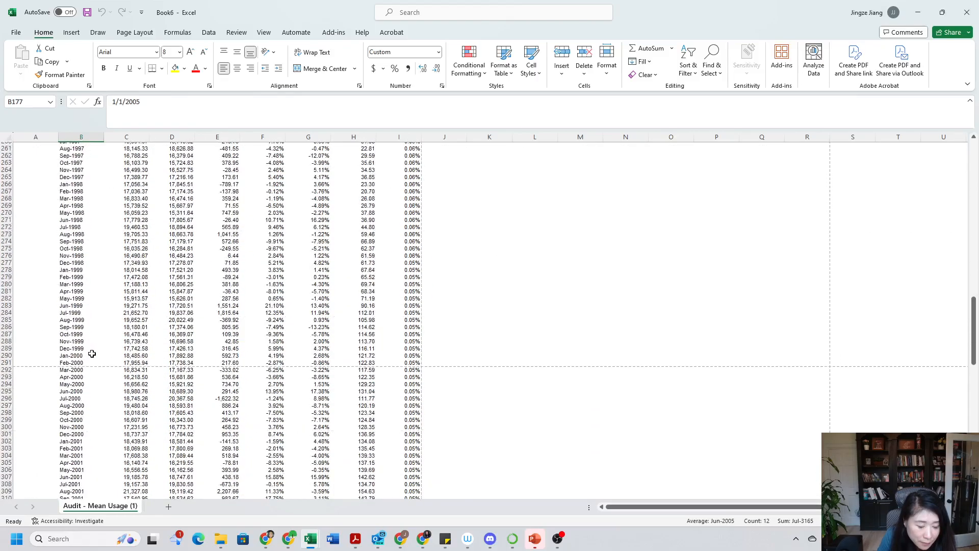
pyautogui.scroll(-7, 92, 353)
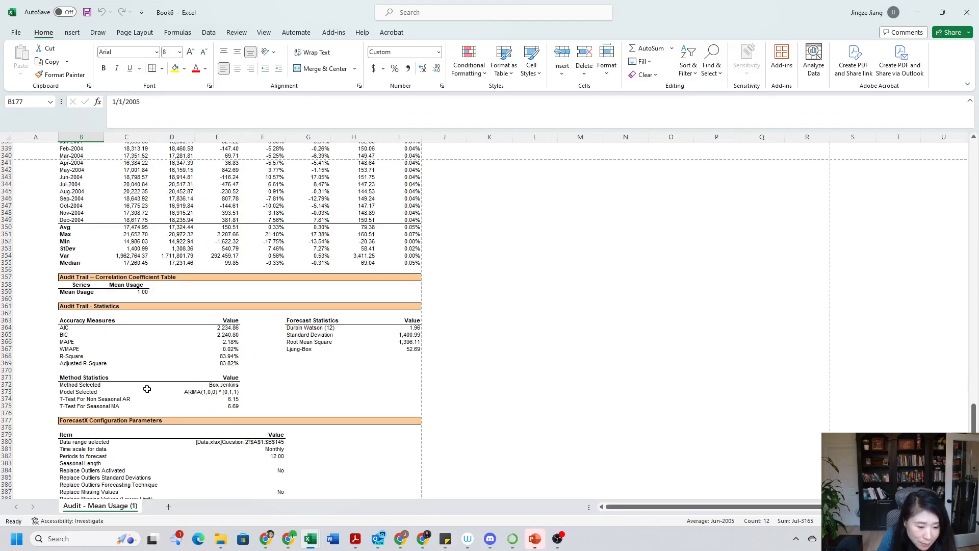
# Examine the Model Selected entry in row 373 under Method Statistics to identify the chosen ARIMA model.
pyautogui.click(102, 392)
pyautogui.moveTo(102, 393); pyautogui.dragTo(227, 393)
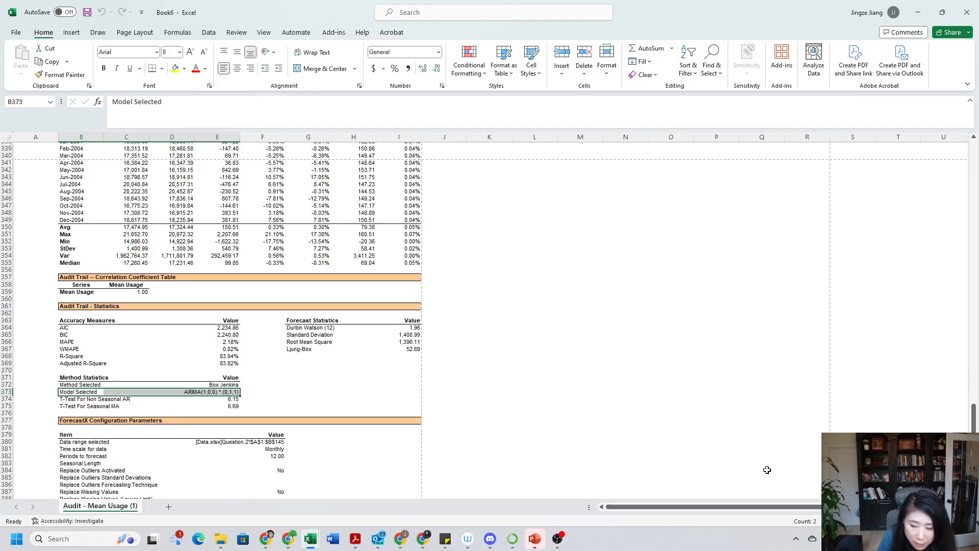
pyautogui.scroll(-2, 507, 376)
pyautogui.scroll(3, 507, 376)
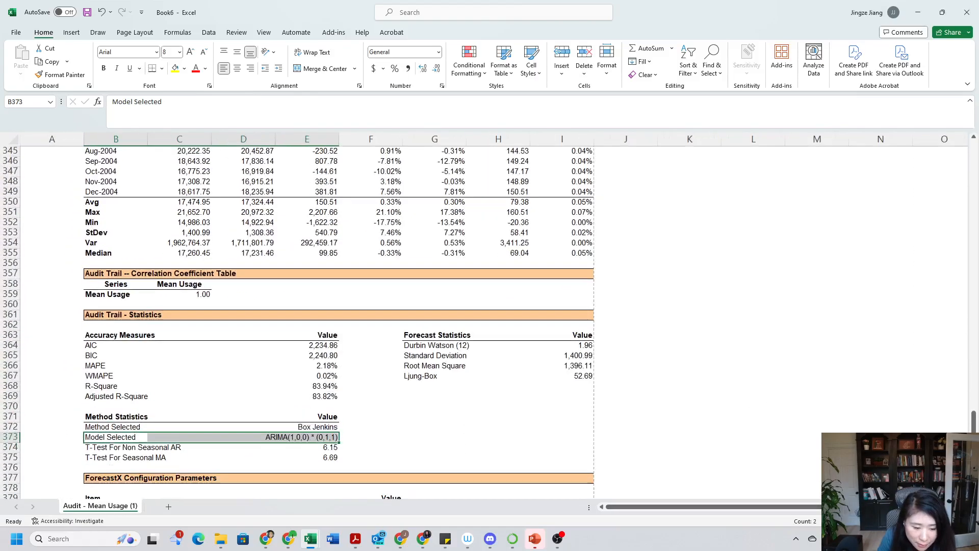
pyautogui.scroll(-3, 507, 376)
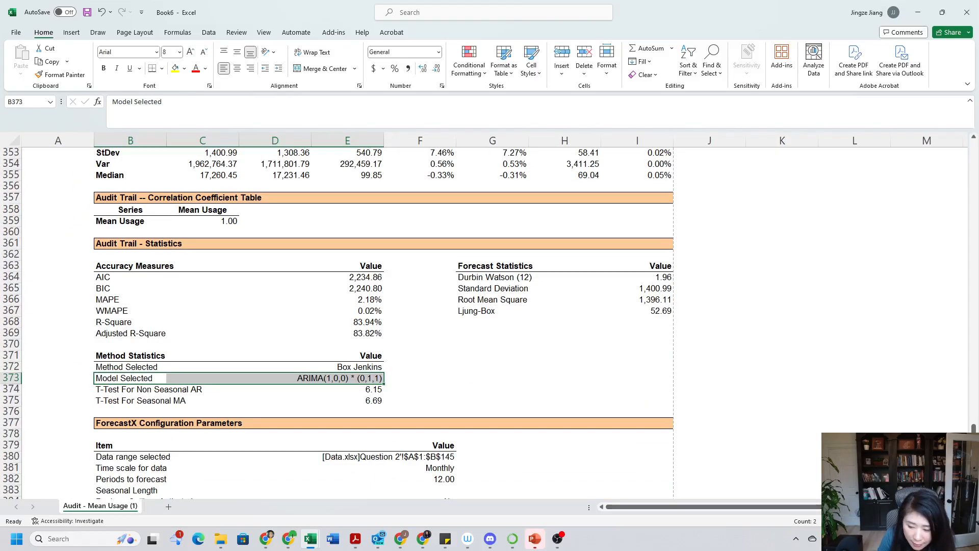
pyautogui.scroll(1, 331, 397)
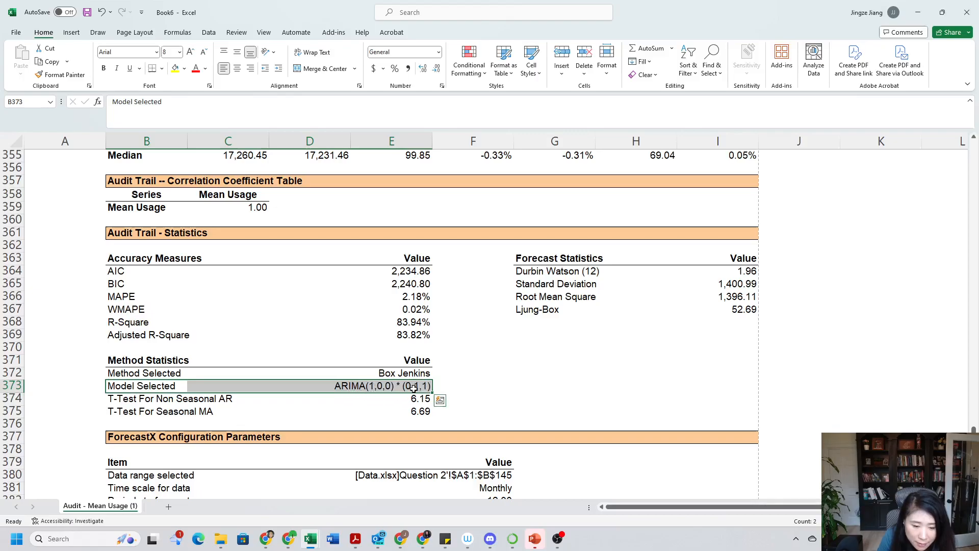
pyautogui.click(374, 386)
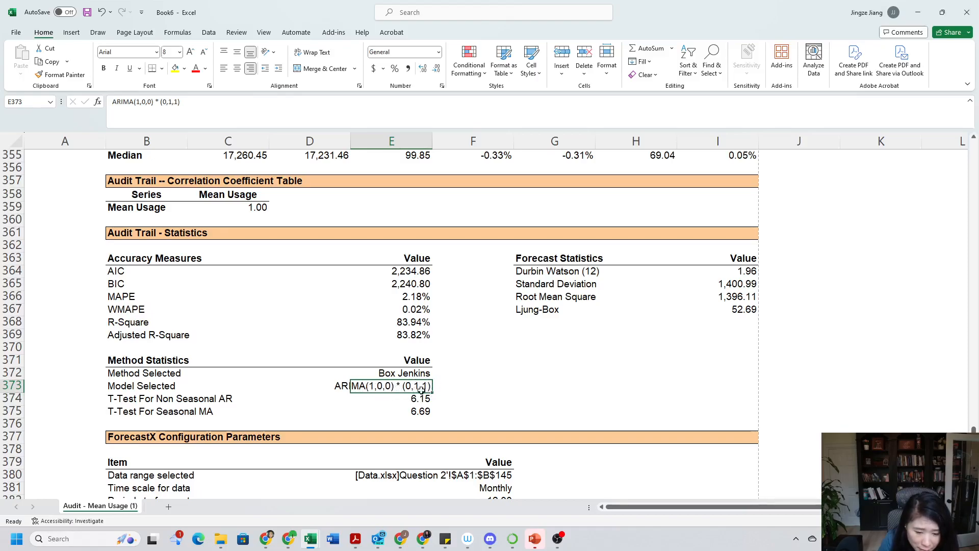
pyautogui.click(340, 386)
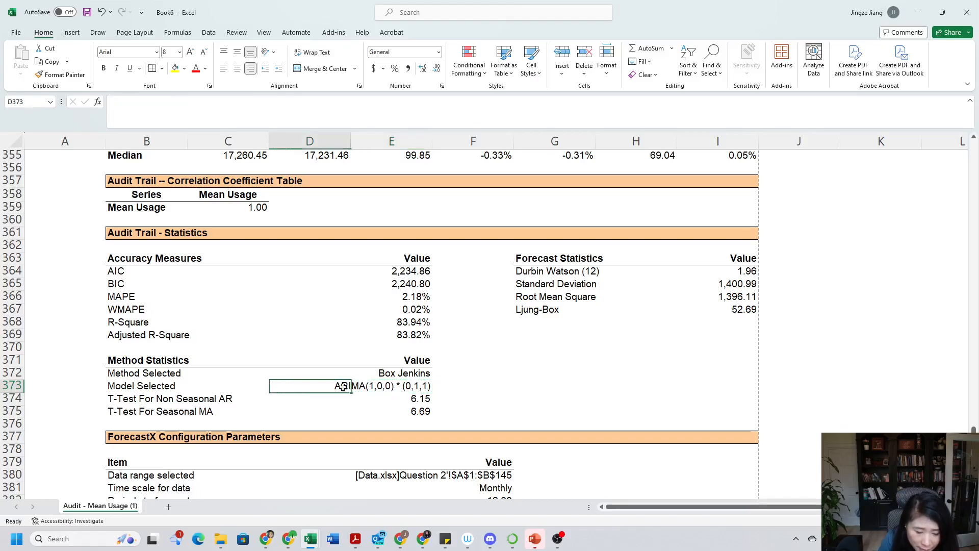
pyautogui.moveTo(340, 386); pyautogui.dragTo(393, 386)
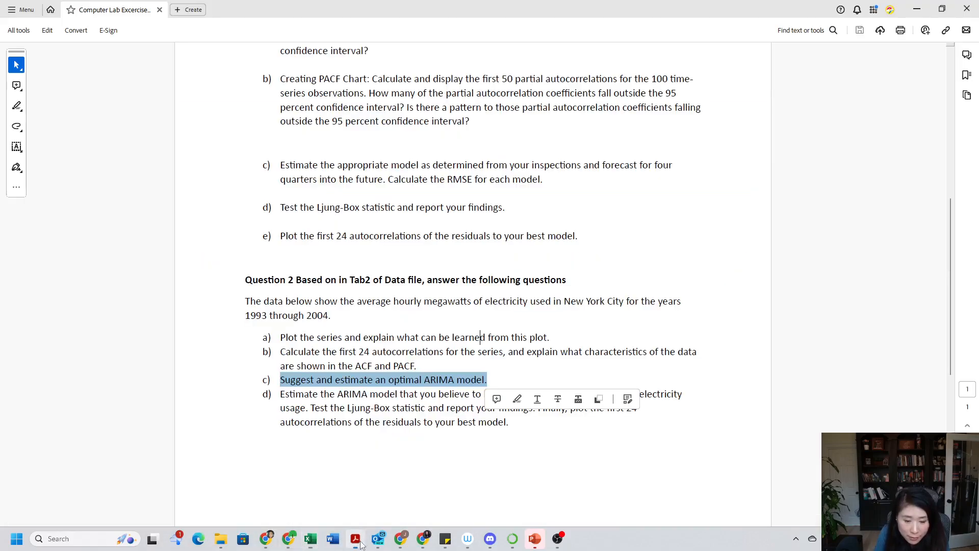
# Switch to the exercise PDF in Acrobat and review parts c and d, covering the Ljung-Box test and the residual autocorrelations.
pyautogui.click(356, 538)
pyautogui.click(327, 392)
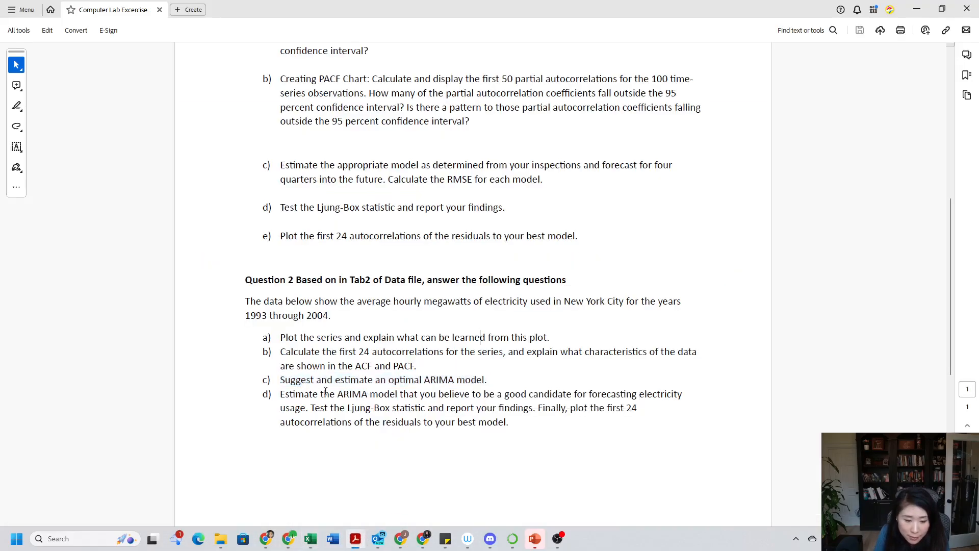
pyautogui.moveTo(281, 382); pyautogui.dragTo(490, 378)
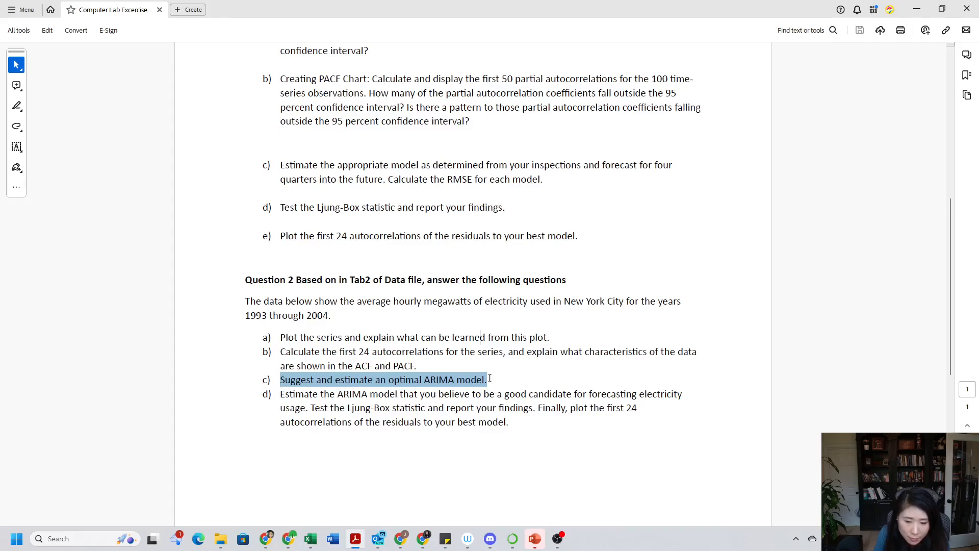
pyautogui.moveTo(281, 394); pyautogui.dragTo(372, 410)
pyautogui.click(372, 411)
pyautogui.moveTo(311, 410); pyautogui.dragTo(475, 409)
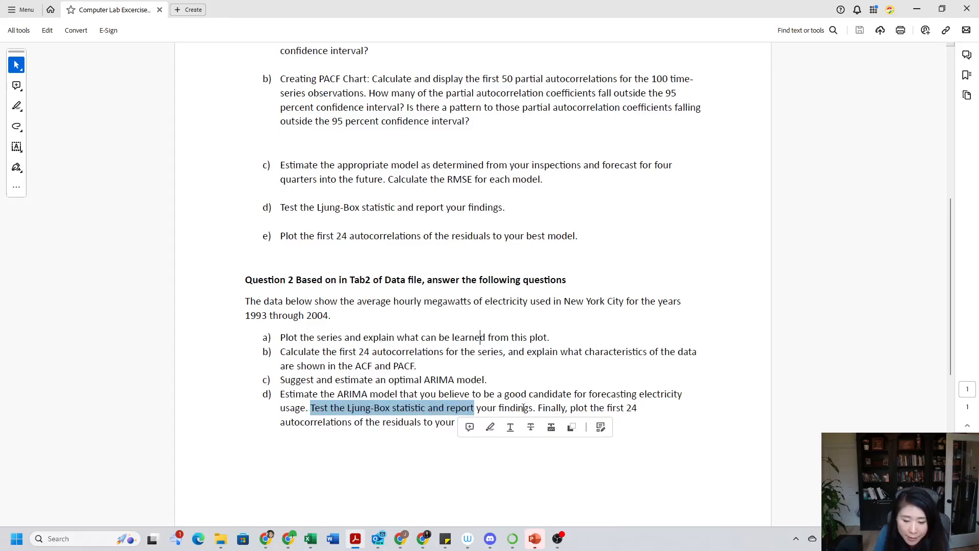
pyautogui.click(538, 398)
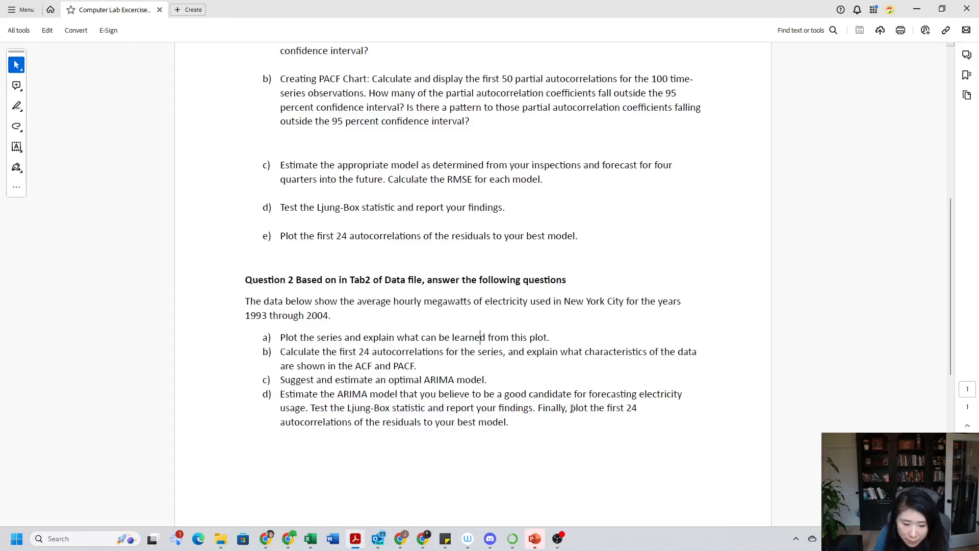
pyautogui.doubleClick(385, 424)
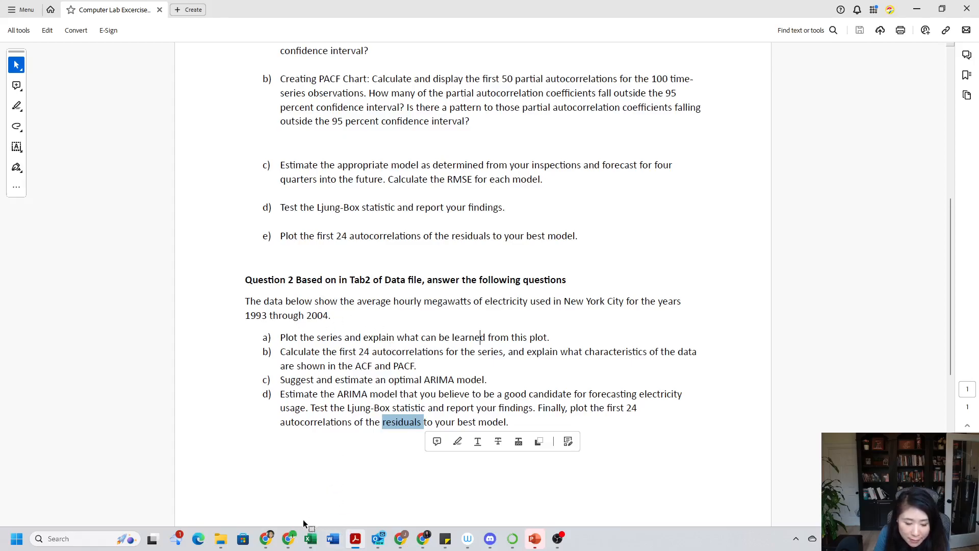
# Return to the Book6 audit report in Excel and examine the Ljung-Box value under Forecast Statistics.
pyautogui.moveTo(310, 539)
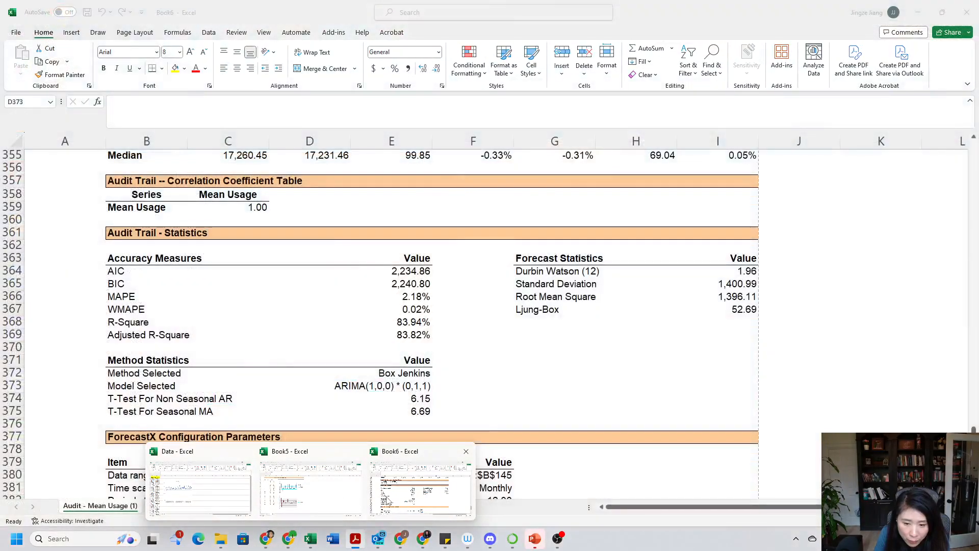
pyautogui.click(399, 492)
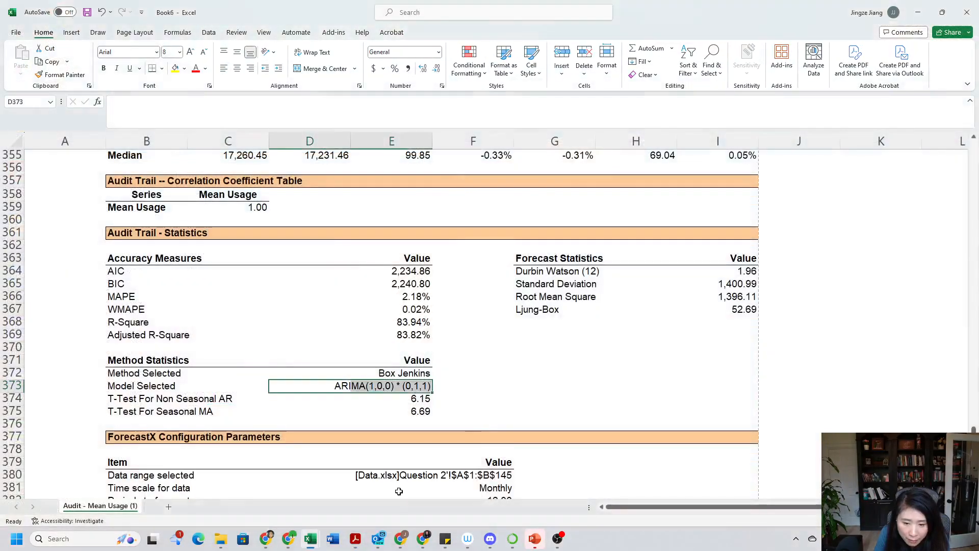
pyautogui.click(595, 407)
pyautogui.moveTo(534, 310); pyautogui.dragTo(719, 314)
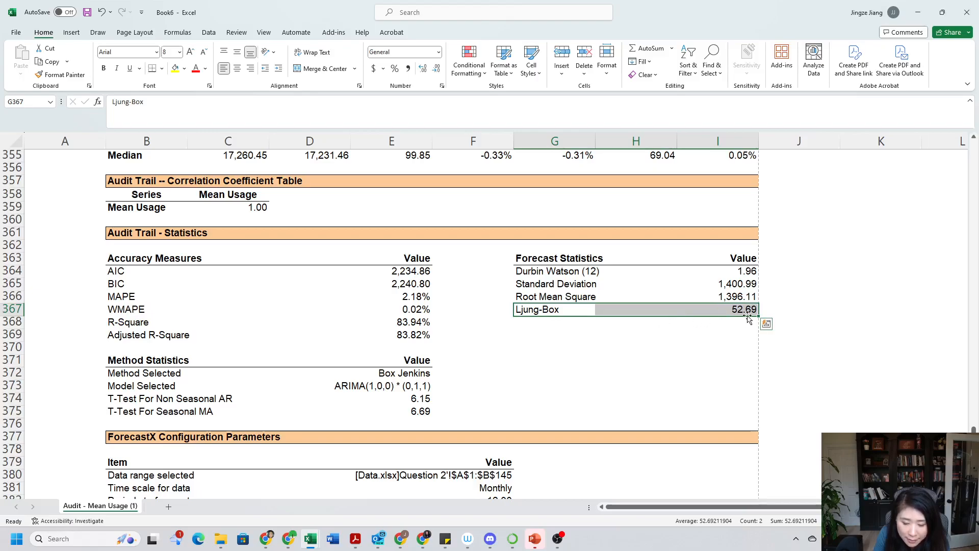
pyautogui.click(671, 338)
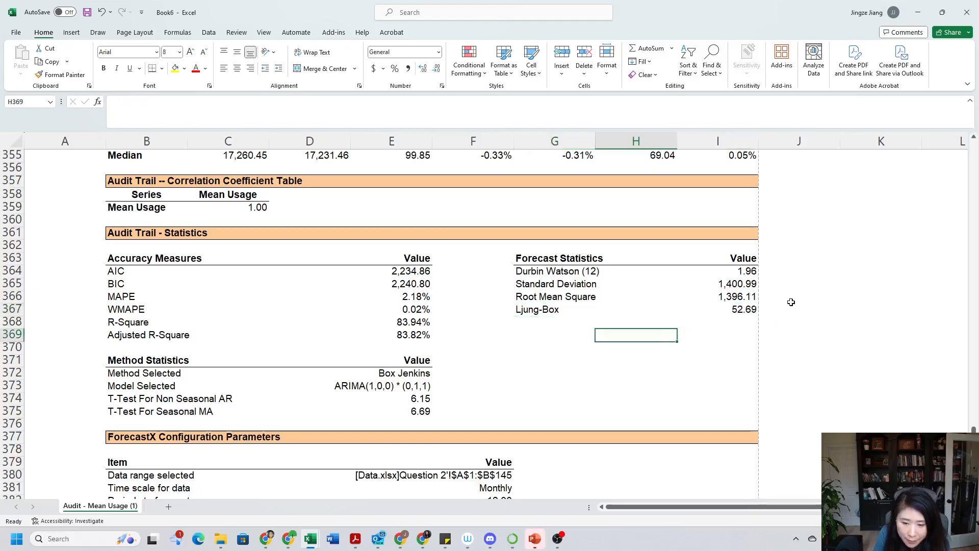
pyautogui.click(700, 310)
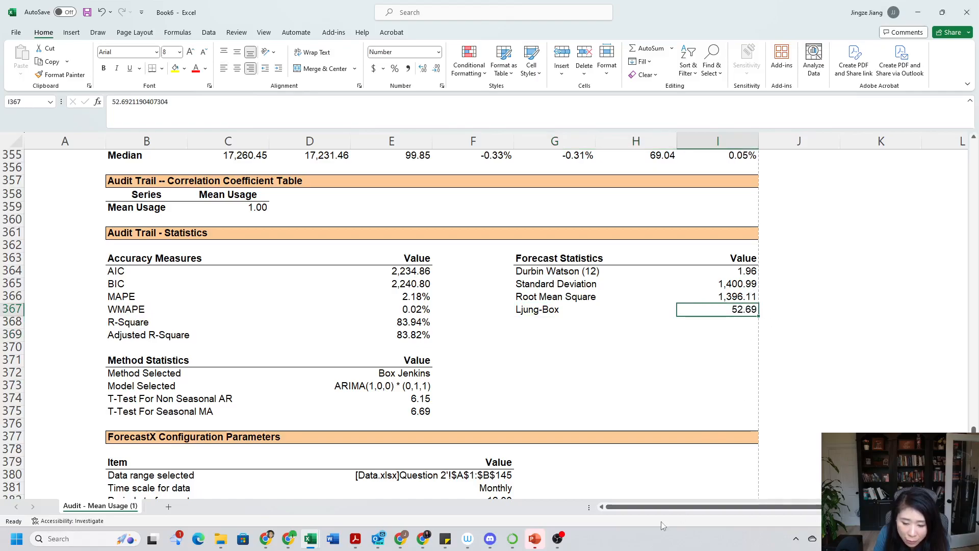
# Enter the null hypothesis label "H0:" in cell J363, beside the Forecast Statistics.
pyautogui.moveTo(668, 513); pyautogui.dragTo(762, 512)
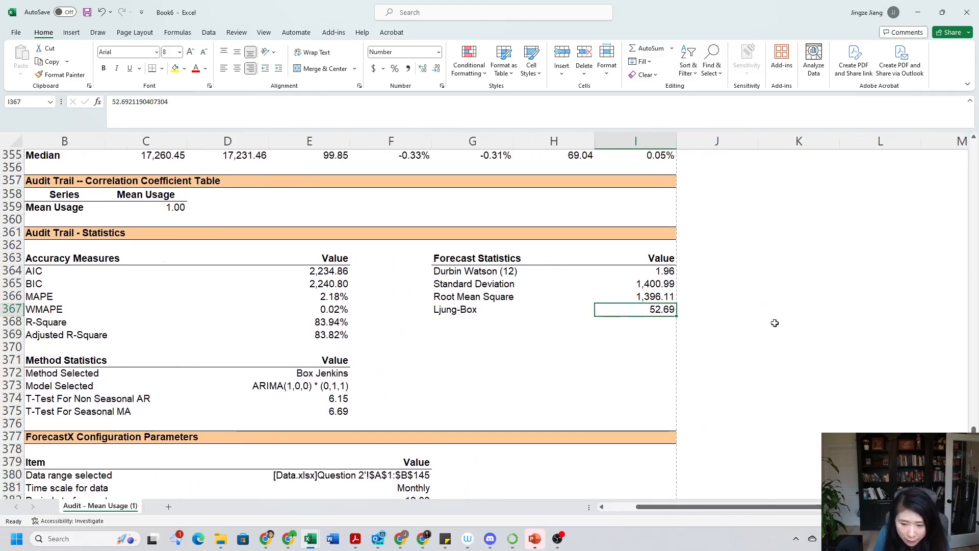
pyautogui.click(699, 263)
pyautogui.press('capslock')
pyautogui.write('H')
pyautogui.press('capslock')
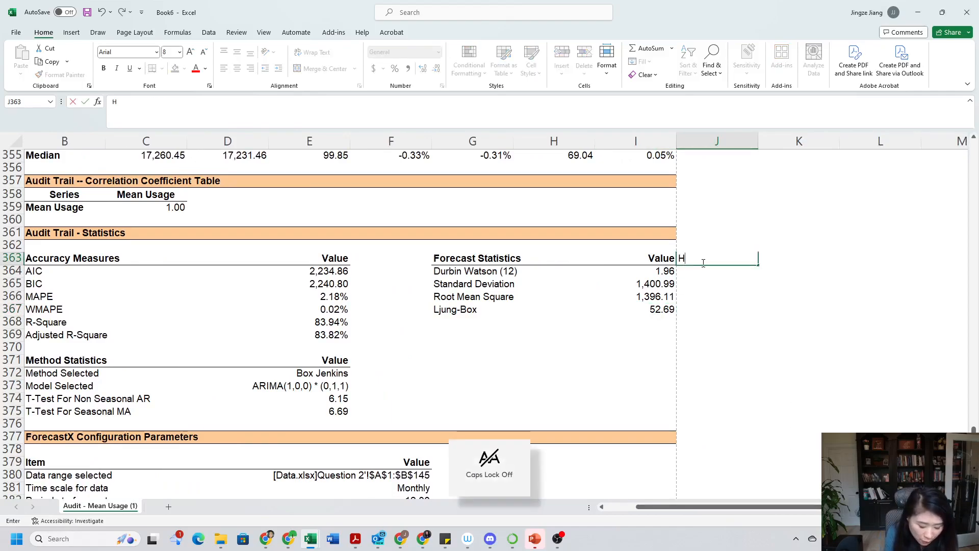
pyautogui.write('0:')
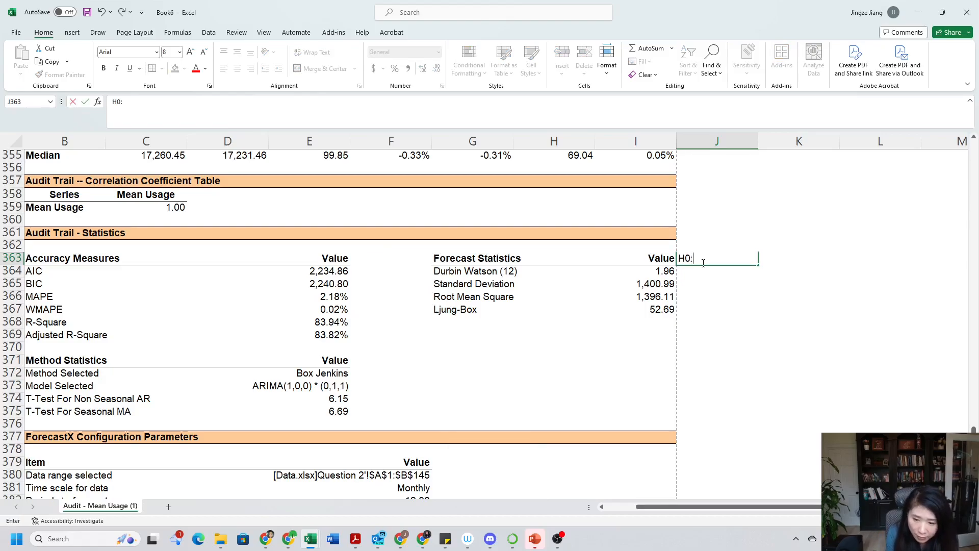
# Enter the null hypothesis in K363: "There is no autocorrelation in the data after applying the ARIMA model".
pyautogui.press('Tab')
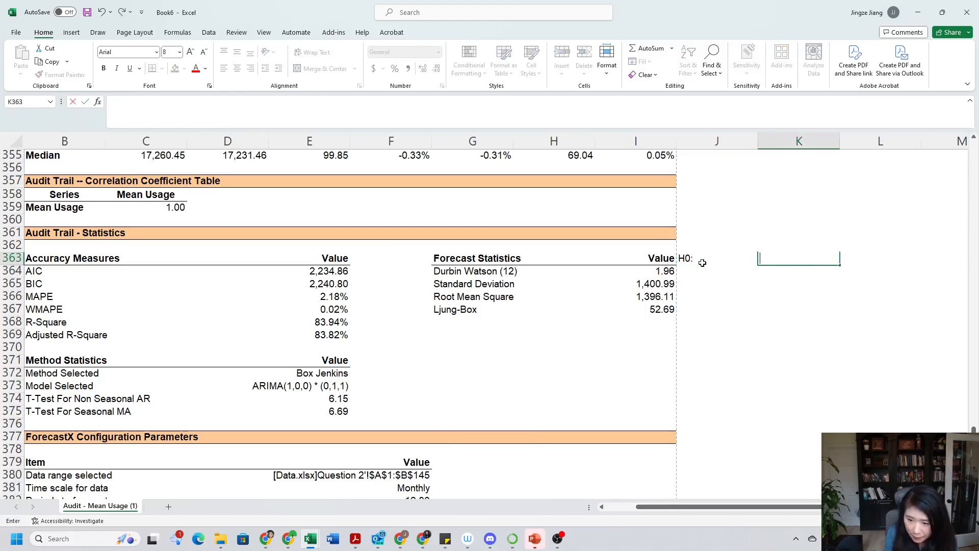
pyautogui.press('capslock')
pyautogui.write('T')
pyautogui.press('capslock')
pyautogui.write('here')
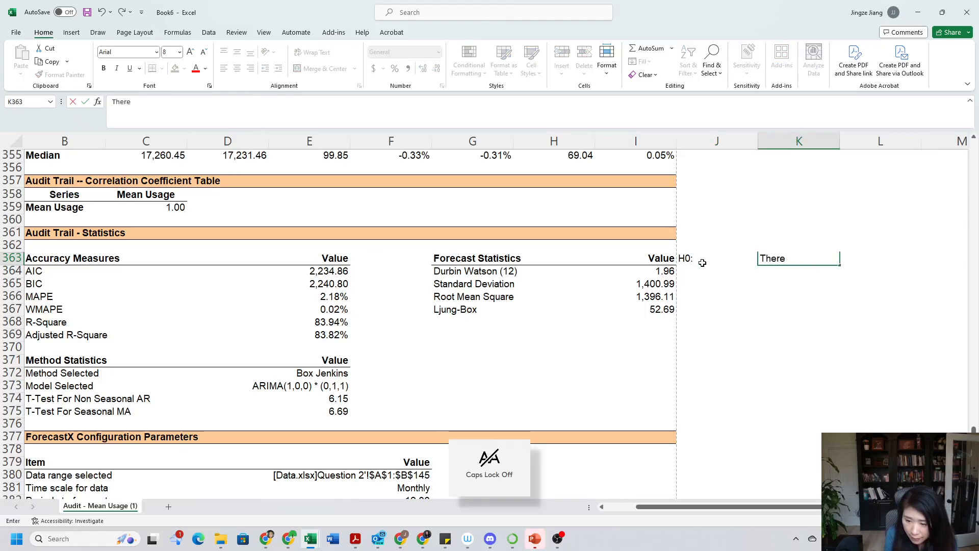
pyautogui.write(' is no autocorrel')
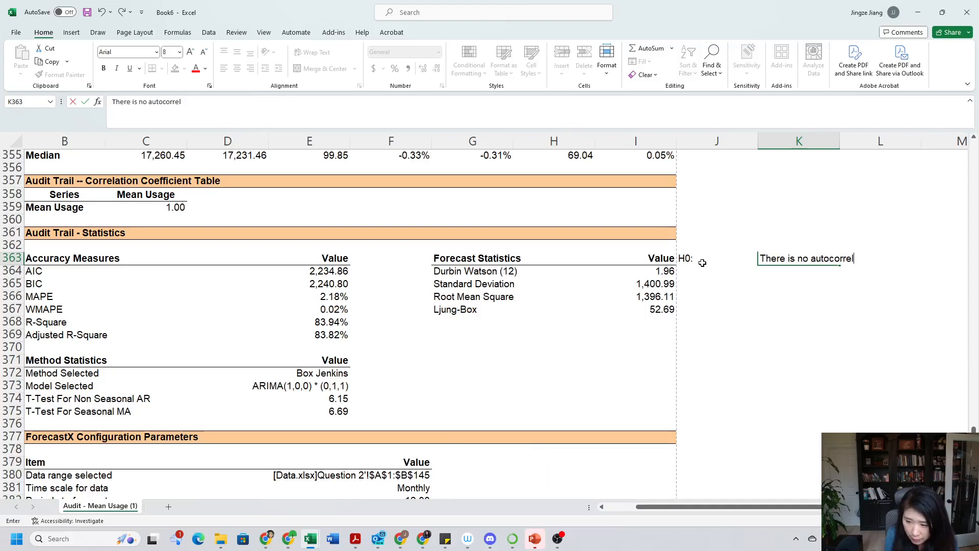
pyautogui.write('ation in the ')
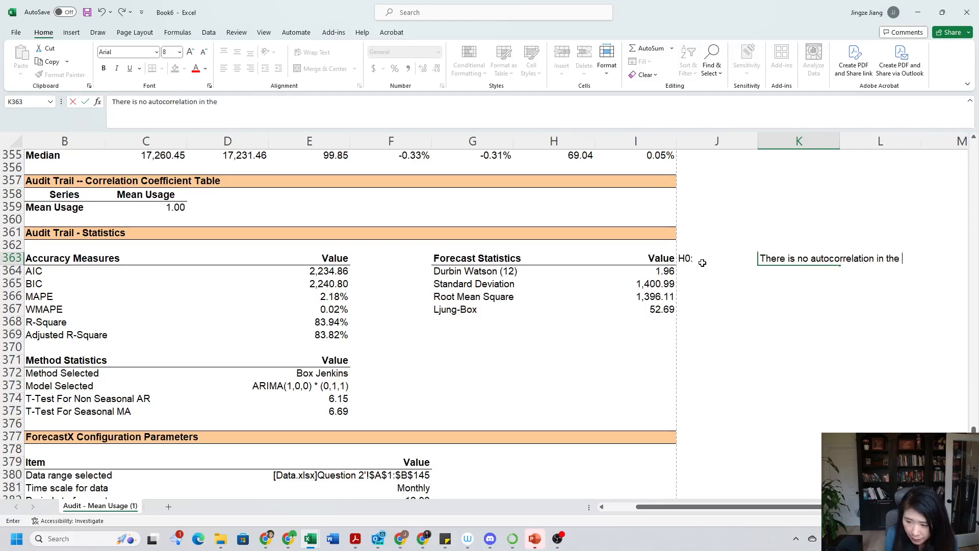
pyautogui.write('data after a')
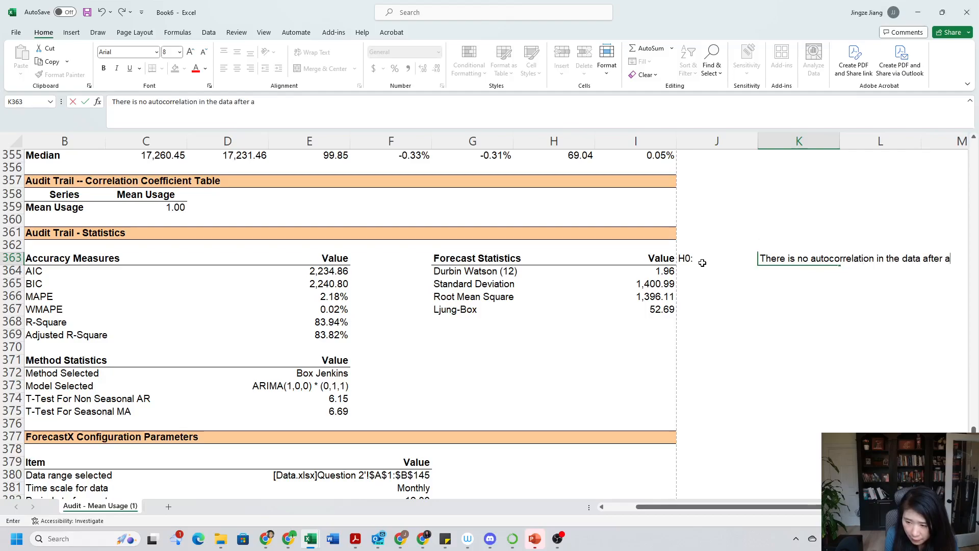
pyautogui.write('pplying the')
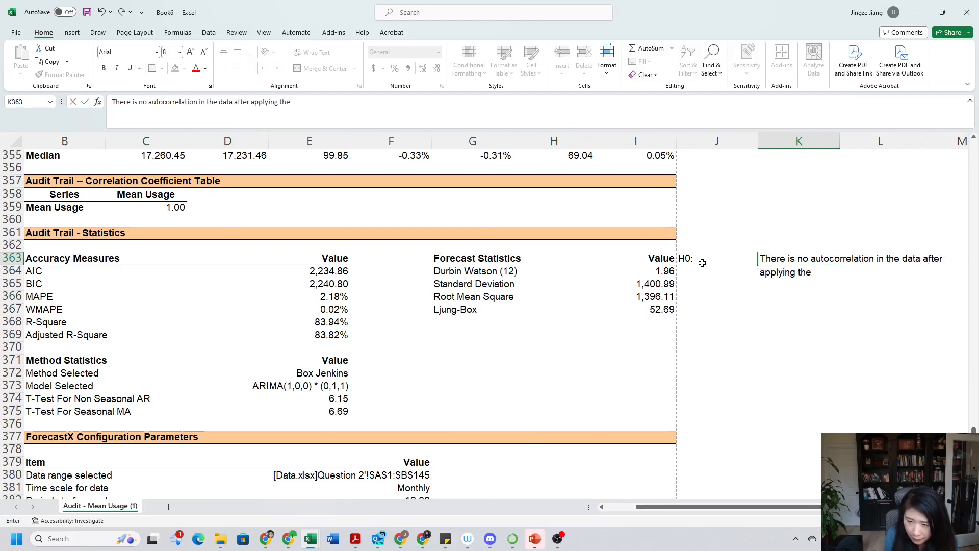
pyautogui.press('capslock')
pyautogui.write('ARIMA')
pyautogui.press('capslock')
pyautogui.write('model')
pyautogui.press('Return')
# Enter the alternative hypothesis label "Ha:" in cell J364.
pyautogui.click(701, 263)
pyautogui.click(703, 270)
pyautogui.press('capslock')
pyautogui.write('H')
pyautogui.press('capslock')
pyautogui.write('a:')
# Enter the alternative hypothesis in K364: "There is autocorrelation in the data after applying ARIMA model".
pyautogui.click(785, 269)
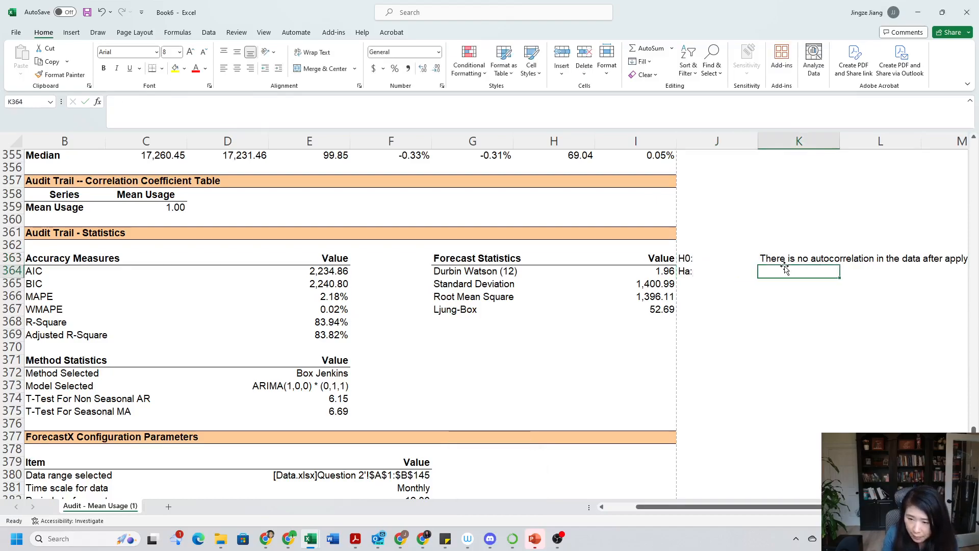
pyautogui.press('capslock')
pyautogui.write('T')
pyautogui.press('capslock')
pyautogui.write('here is ')
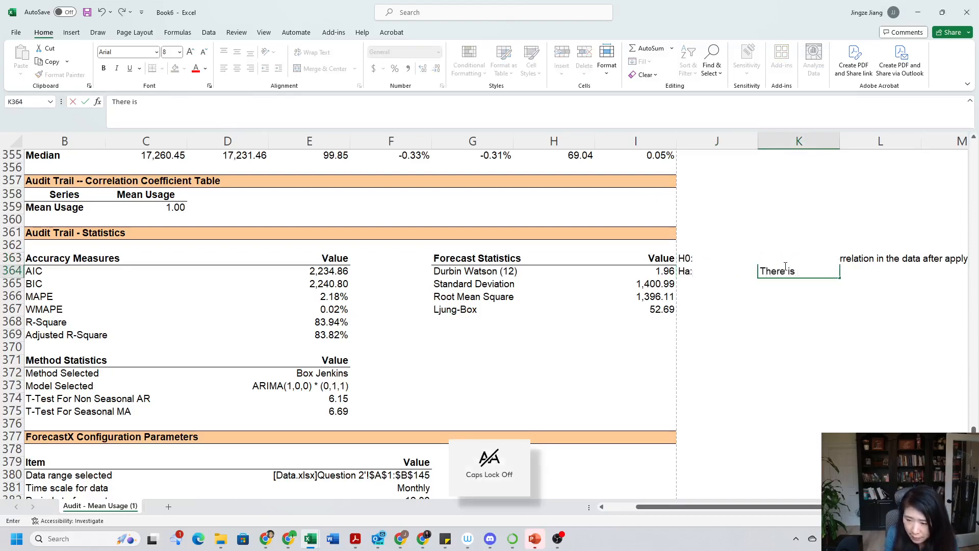
pyautogui.write('auto')
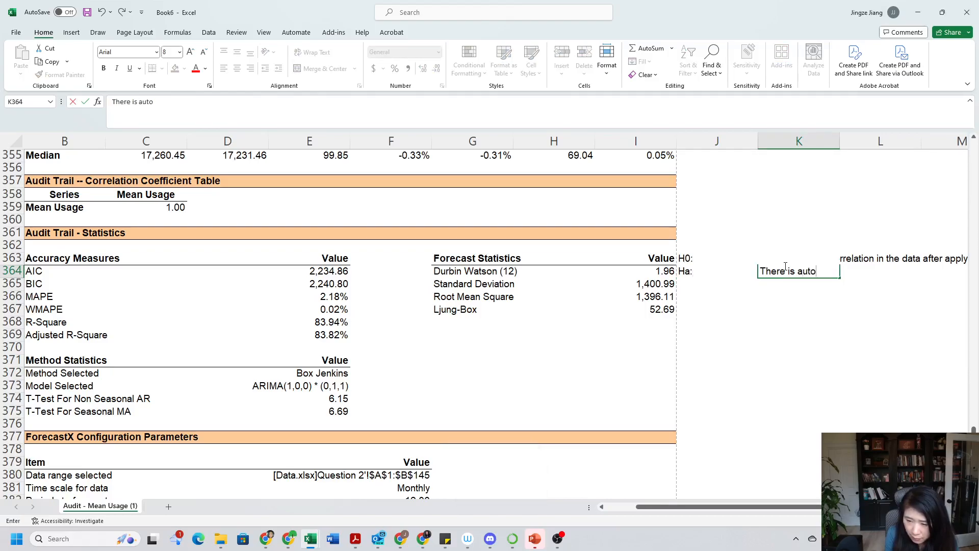
pyautogui.write('correlatio')
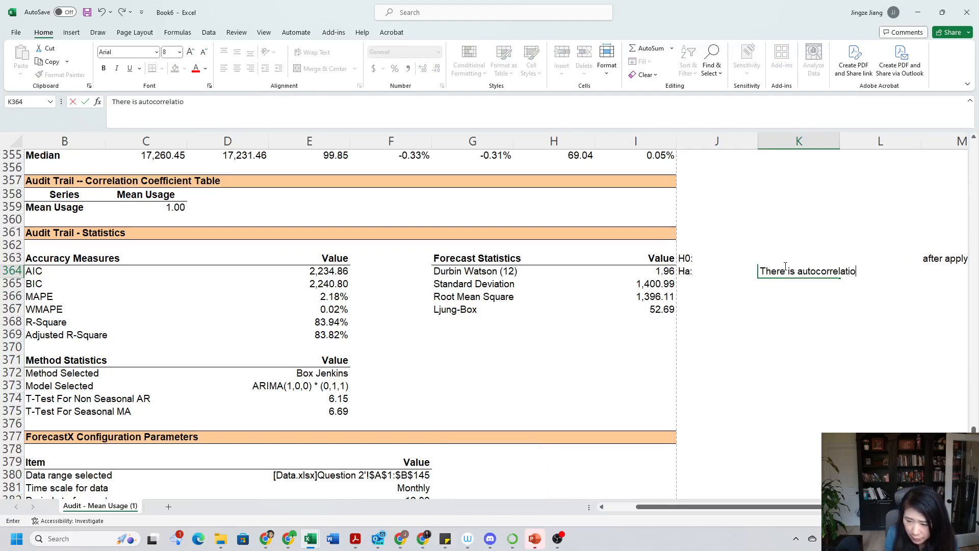
pyautogui.write('n in the data after applying')
pyautogui.press('capslock')
pyautogui.write('ARIMA')
pyautogui.press('capslock')
pyautogui.write('model')
pyautogui.press('Return')
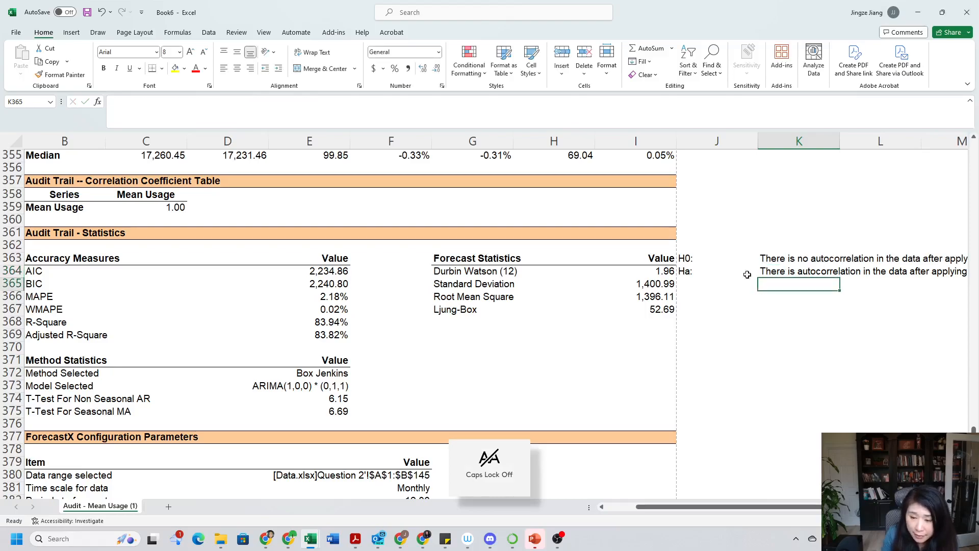
# Label J365 "Qstatistics" and copy the Ljung-Box value from I367 into K365.
pyautogui.click(727, 286)
pyautogui.write('Qsti')
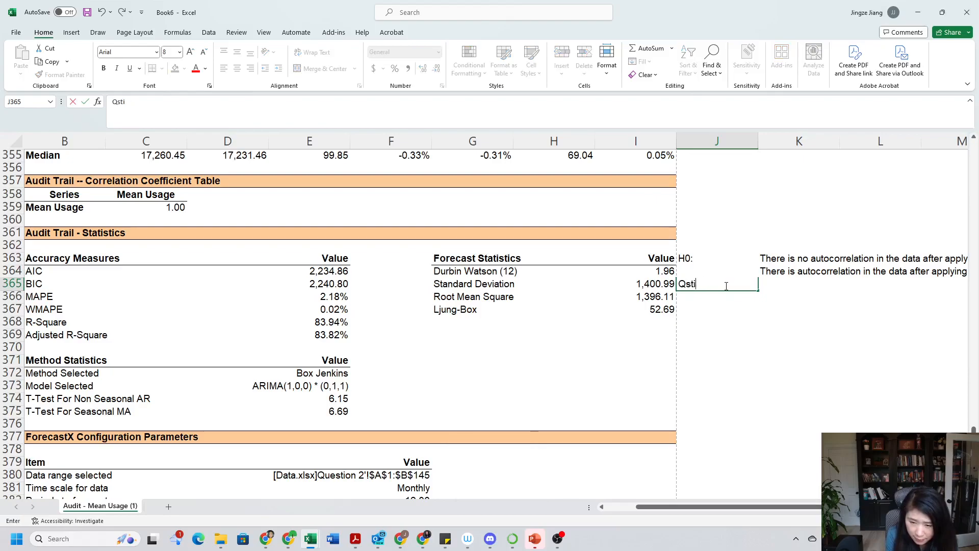
pyautogui.write('stisti')
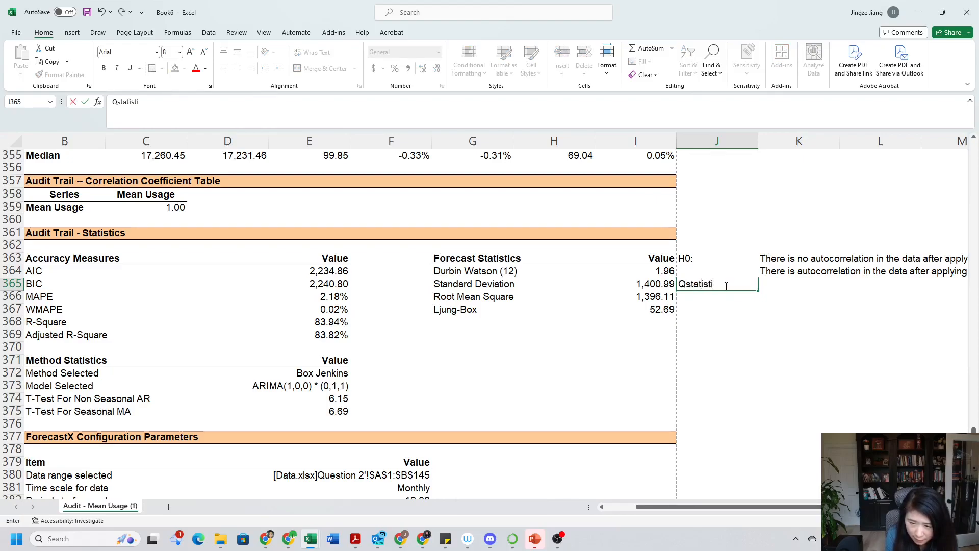
pyautogui.write('cs')
pyautogui.click(789, 292)
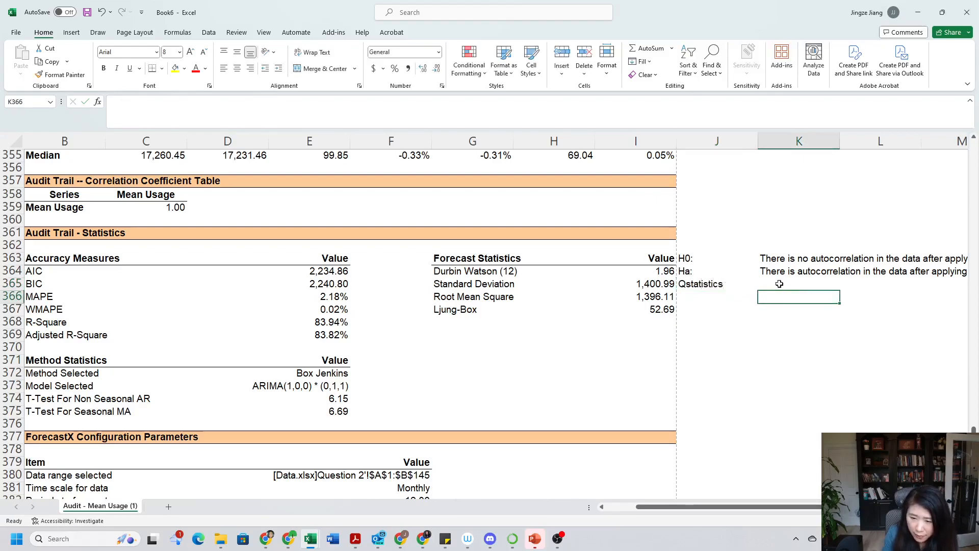
pyautogui.click(652, 308)
pyautogui.hotkey('ctrl', 'c')
pyautogui.click(797, 286)
pyautogui.hotkey('ctrl', 'v')
# Enter the label "Critical Value" in cell J366.
pyautogui.click(704, 297)
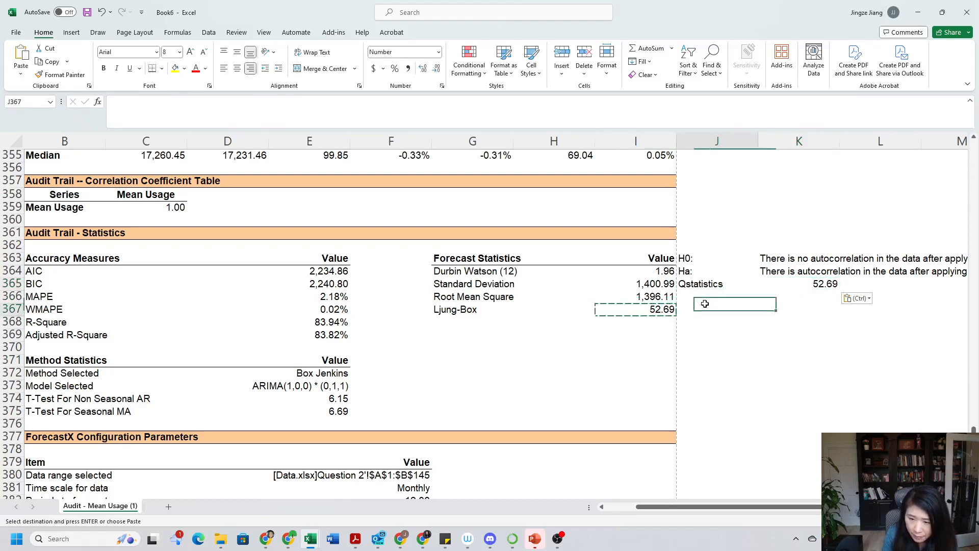
pyautogui.press('capslock')
pyautogui.write('Cre')
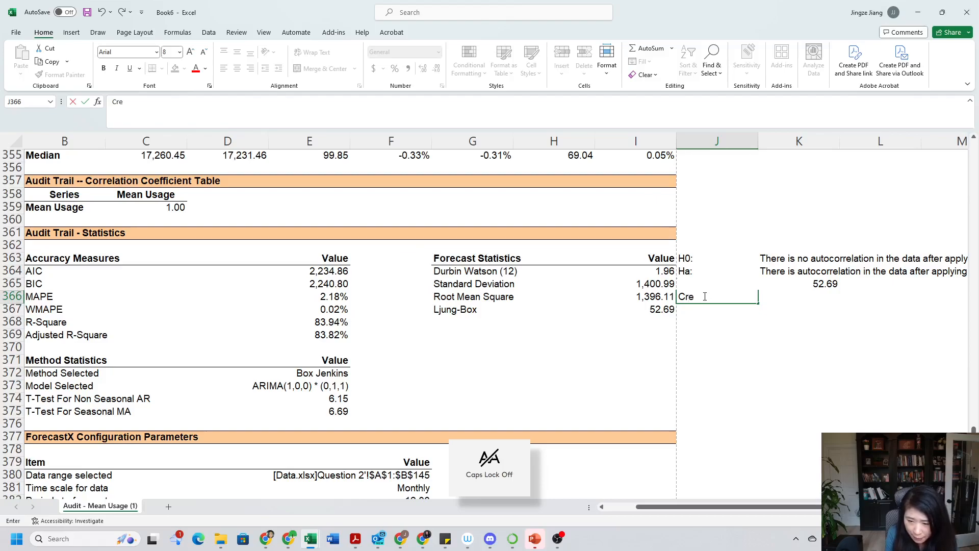
pyautogui.write('tical Value')
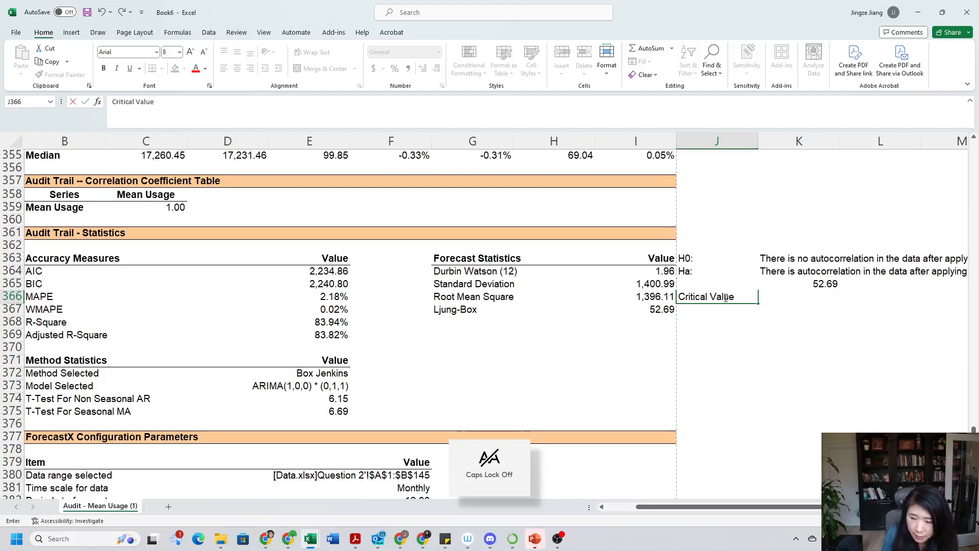
# Calculate the chi-square critical value in K366 with =chisq.inv.rt(0.10,48-1-0).
pyautogui.click(806, 297)
pyautogui.write('=')
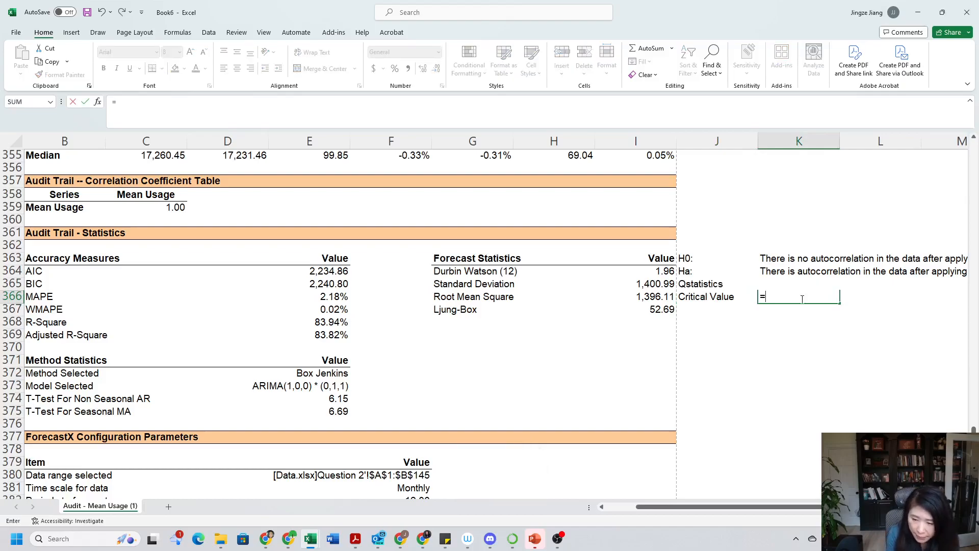
pyautogui.write('chisq.inv.rt(0.10')
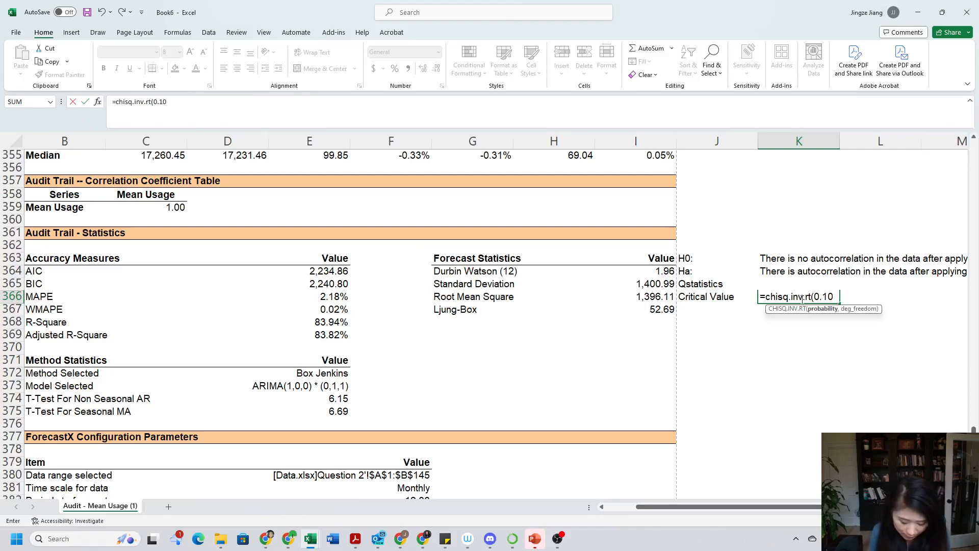
pyautogui.write(',')
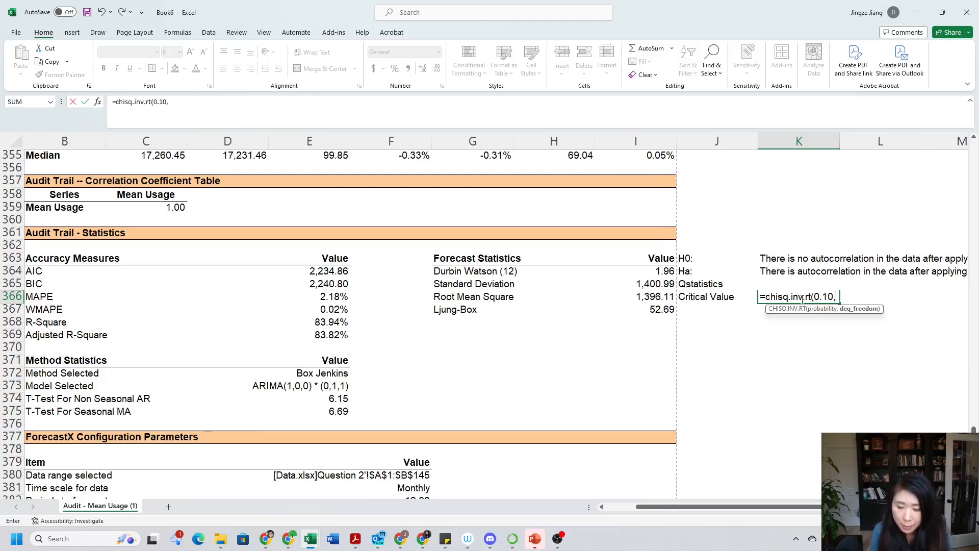
pyautogui.press('BackSpace')
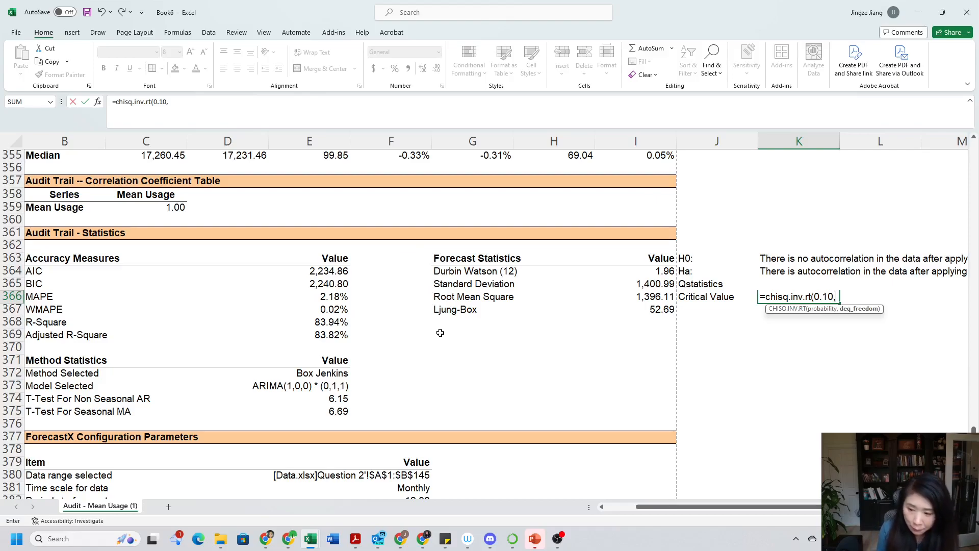
pyautogui.write('-1-')
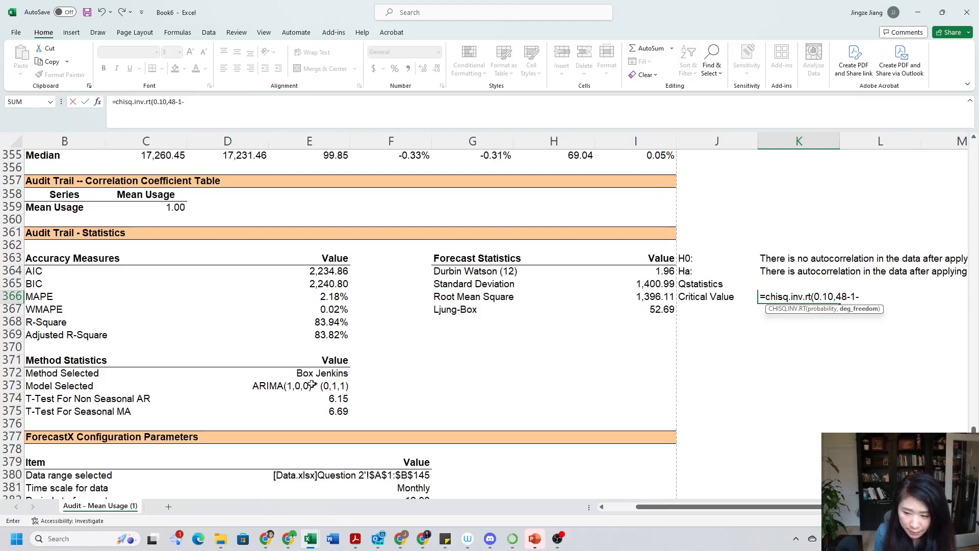
pyautogui.write('0')
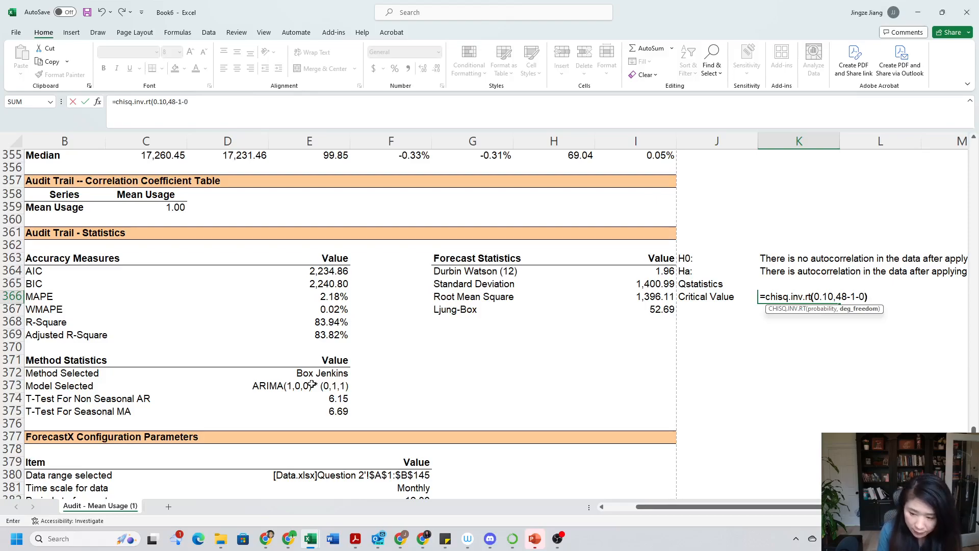
pyautogui.press('Return')
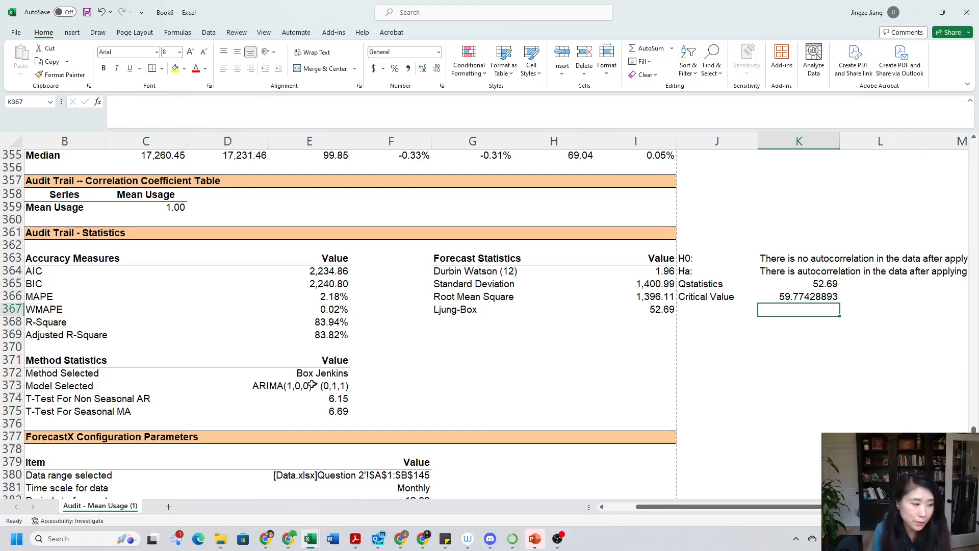
# Begin the test conclusion in J367 with "We cannot reject HO, so there is no autocorrelation in the data after applying".
pyautogui.click(709, 313)
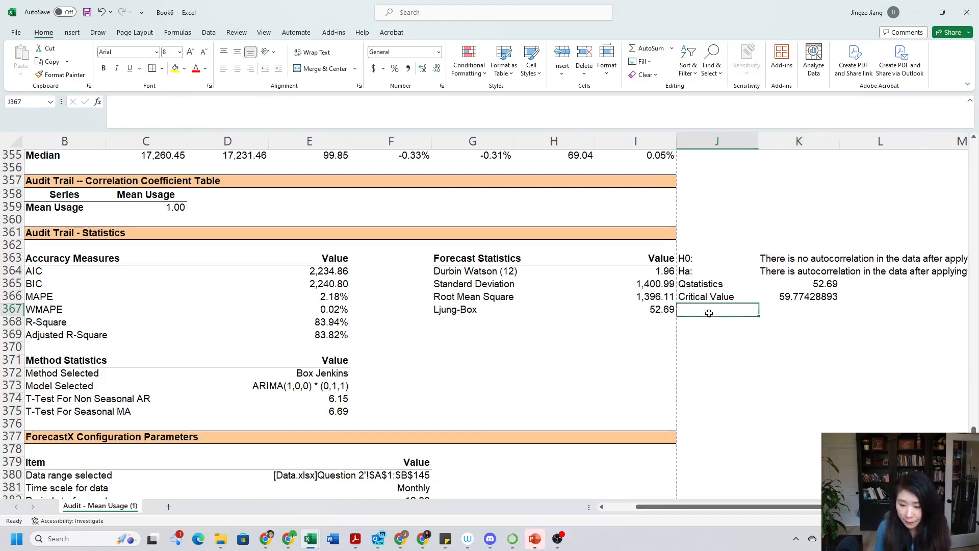
pyautogui.press('capslock')
pyautogui.write('We cannot reject')
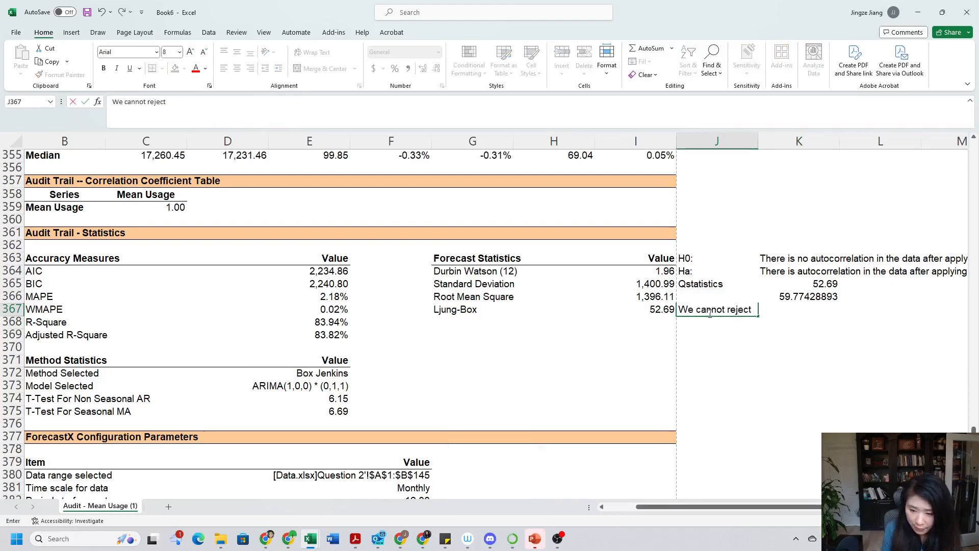
pyautogui.press('capslock')
pyautogui.write('HO')
pyautogui.press('capslock')
pyautogui.write(', so there is no')
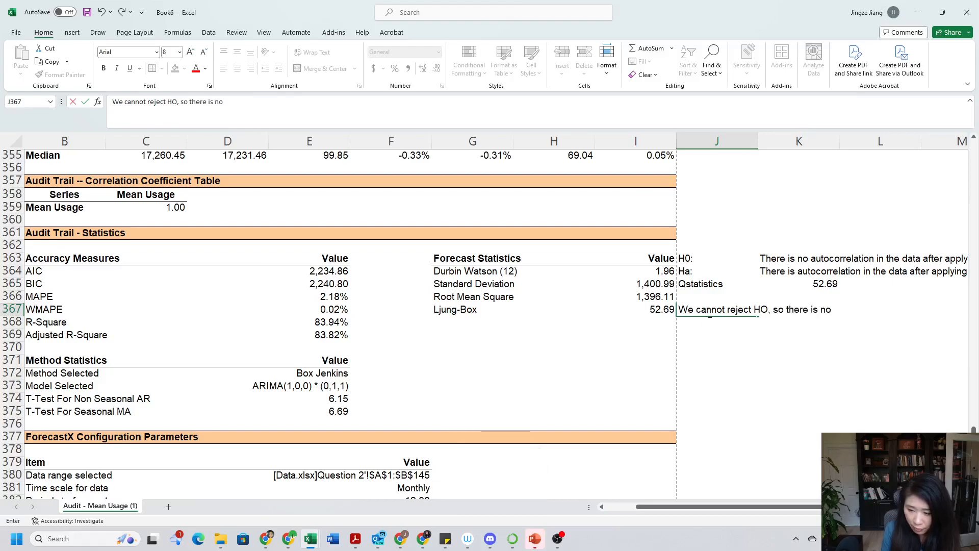
pyautogui.write(' autocorrel')
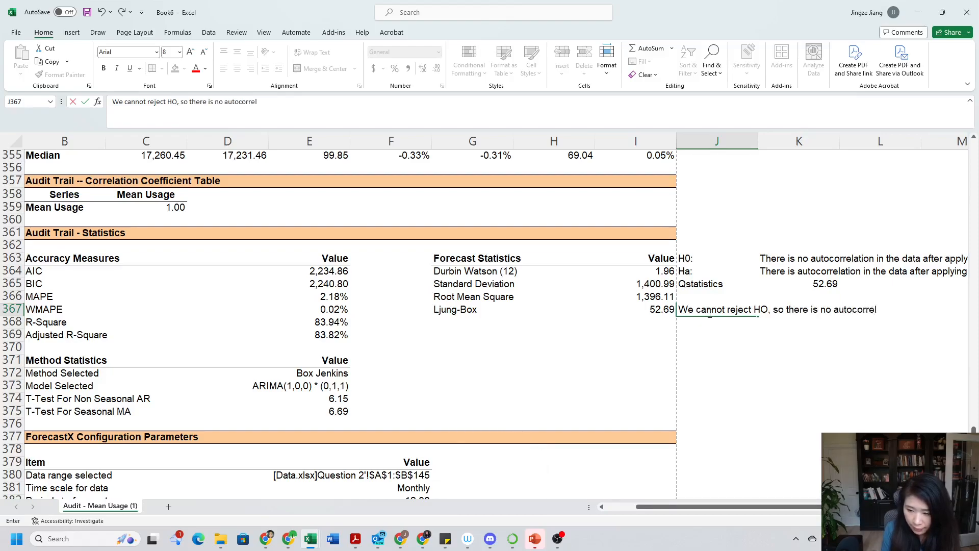
pyautogui.write('ation in the data')
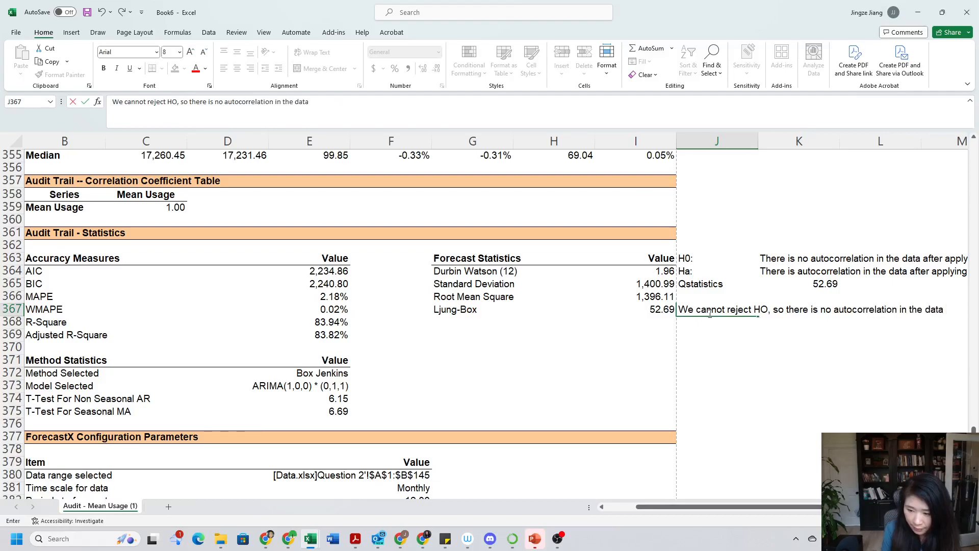
pyautogui.write(' after applying')
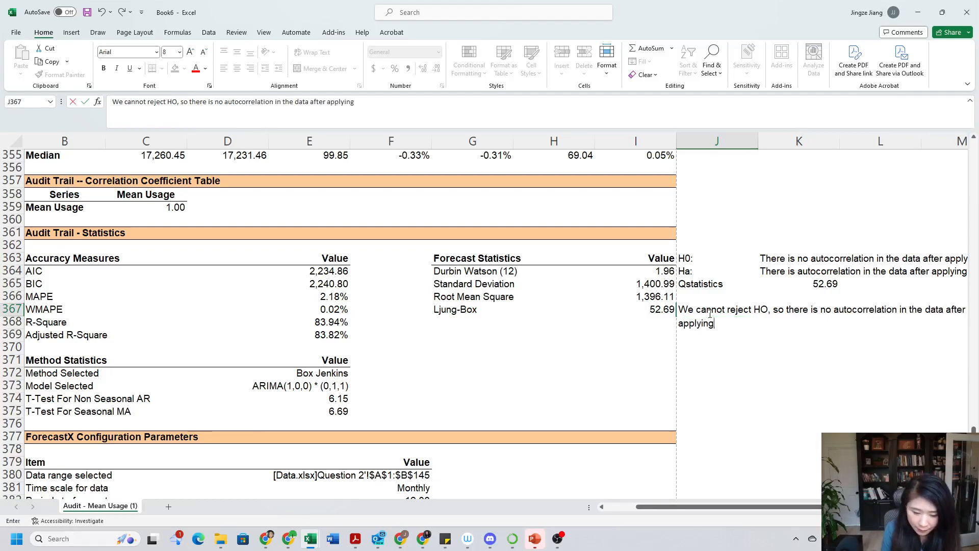
# Complete the conclusion in J367 with "ARIMA(1,0,0)*(0,1,1)model. The model fits the data well.".
pyautogui.press('capslock')
pyautogui.write('ARIMA(')
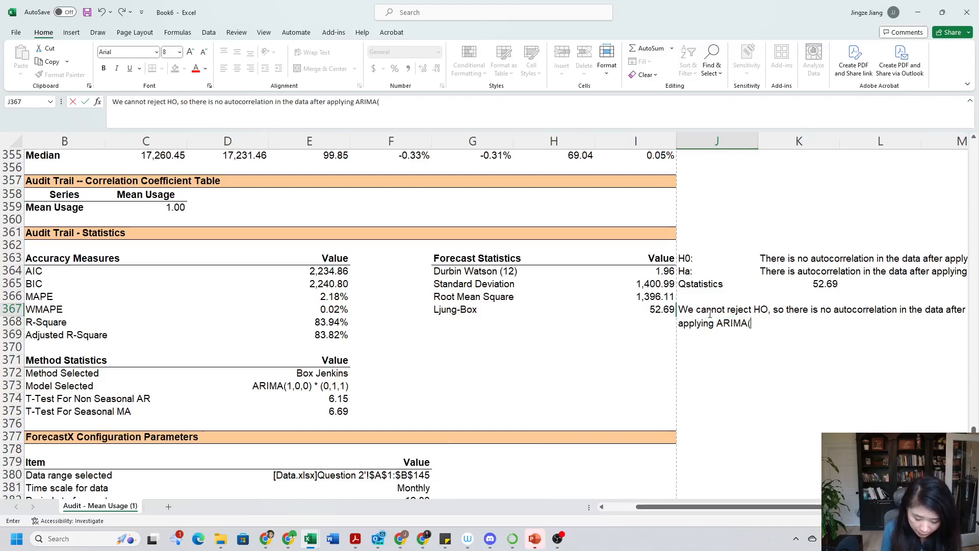
pyautogui.write('1,0,0')
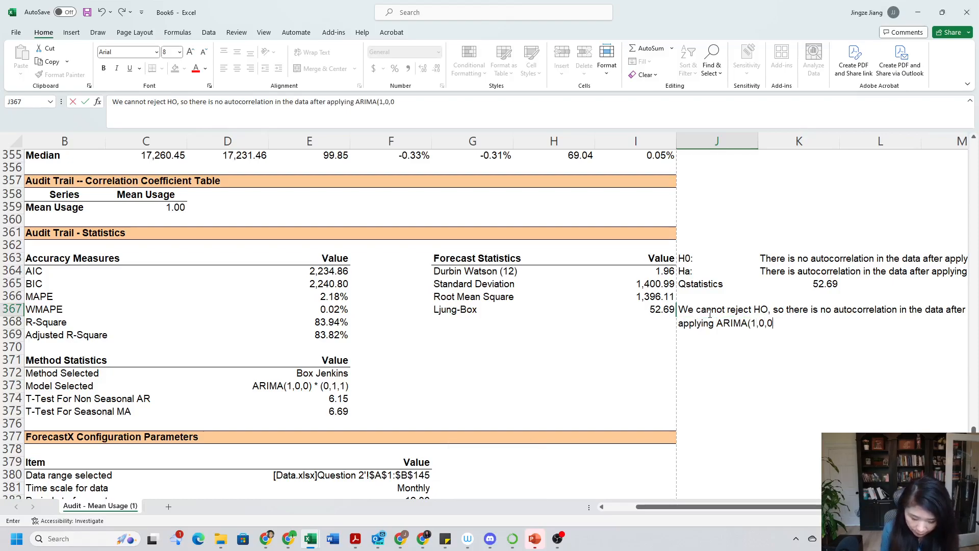
pyautogui.write(')*')
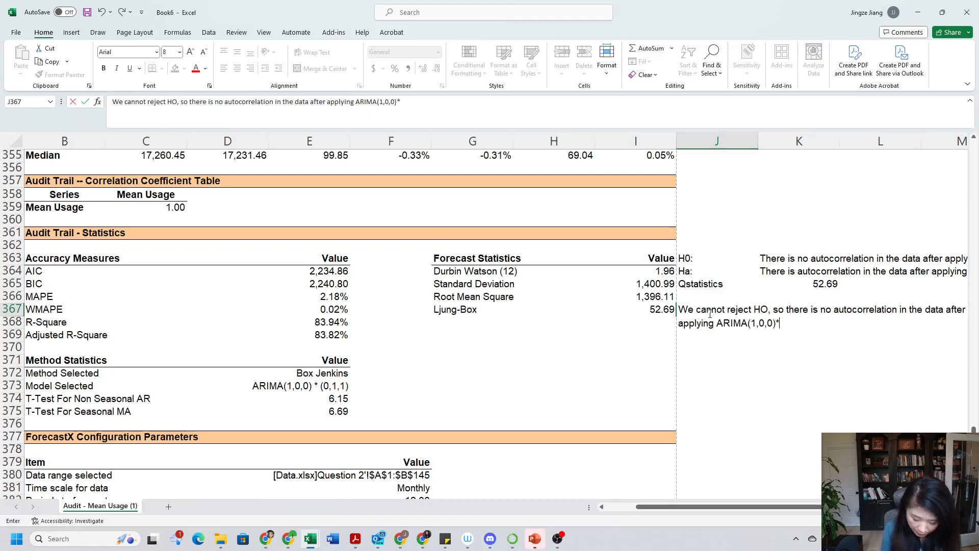
pyautogui.write('(0')
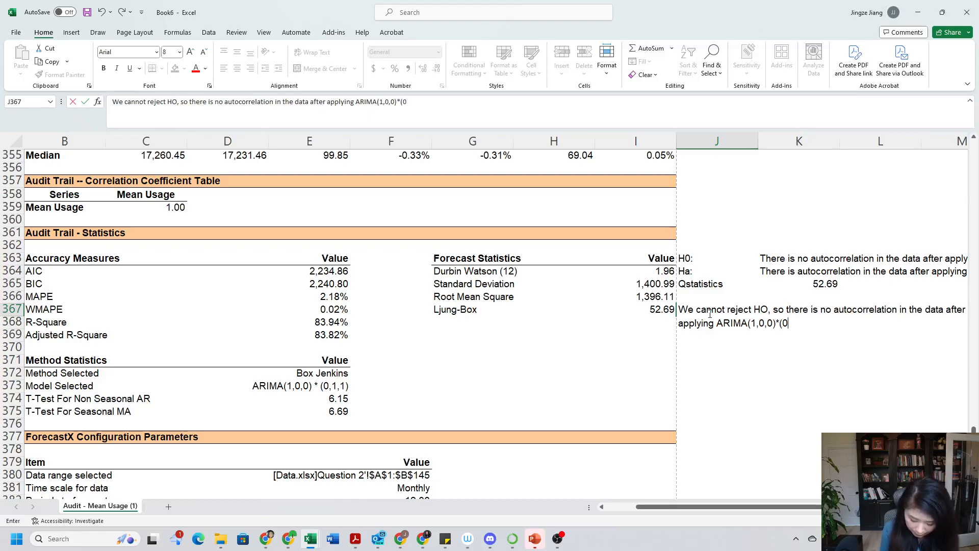
pyautogui.write(',1,1)')
pyautogui.press('capslock')
pyautogui.write('model. The model f')
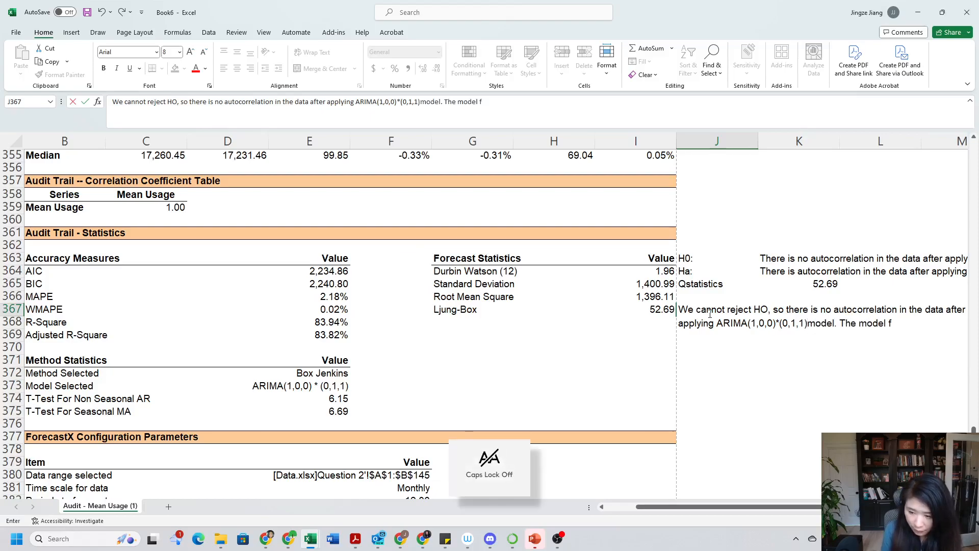
pyautogui.write('its the data wel')
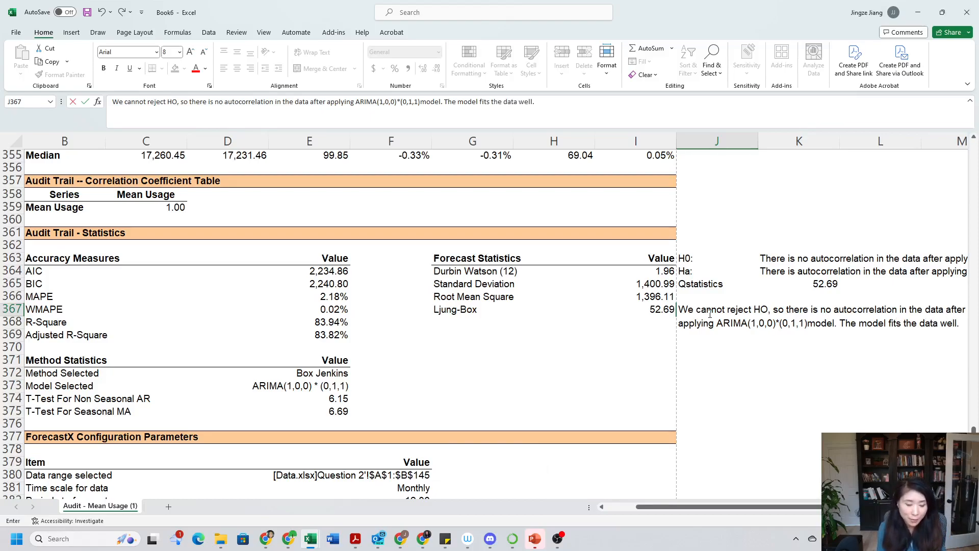
pyautogui.write('l.')
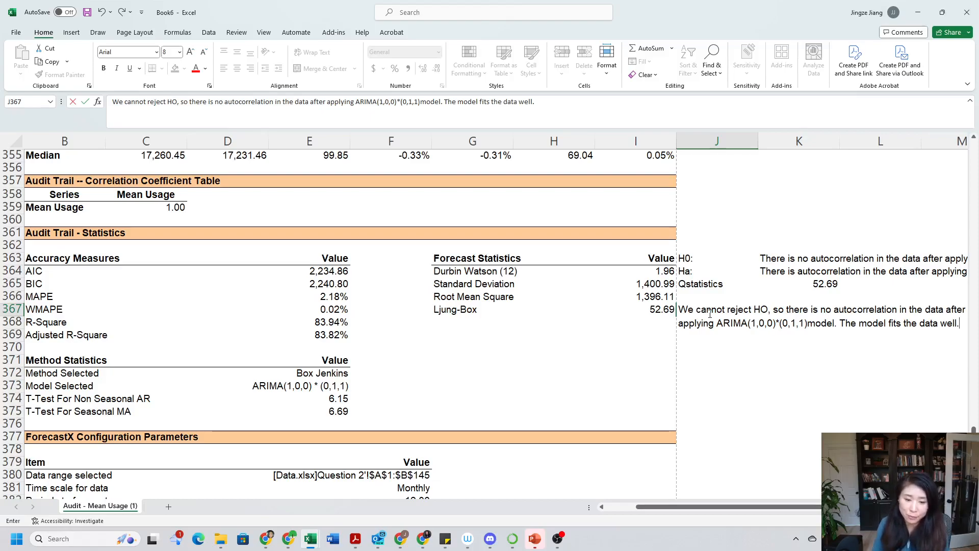
pyautogui.press('Return')
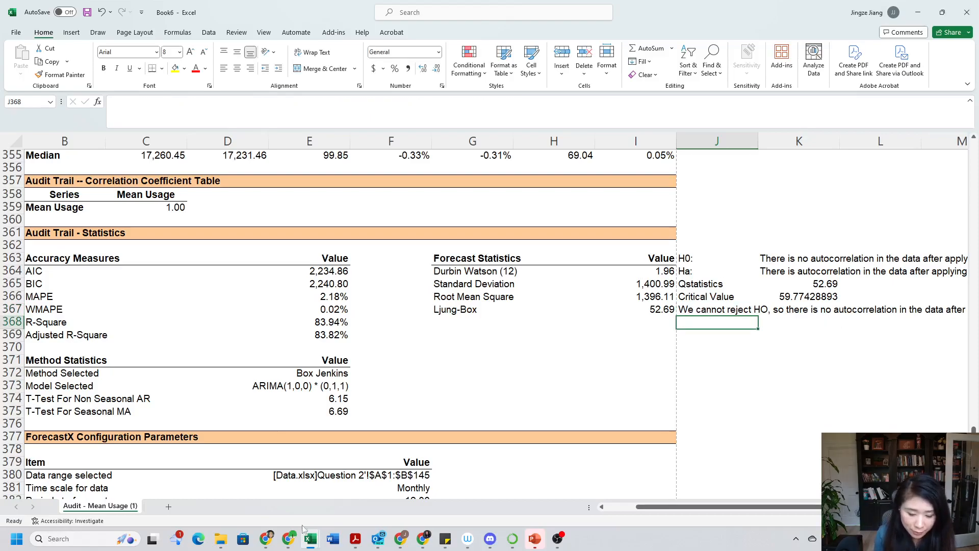
# Switch to the lab exercise PDF in Acrobat and review the Ljung-Box and residual autocorrelation tasks in Question 2 part d.
pyautogui.moveTo(294, 545)
pyautogui.click(356, 539)
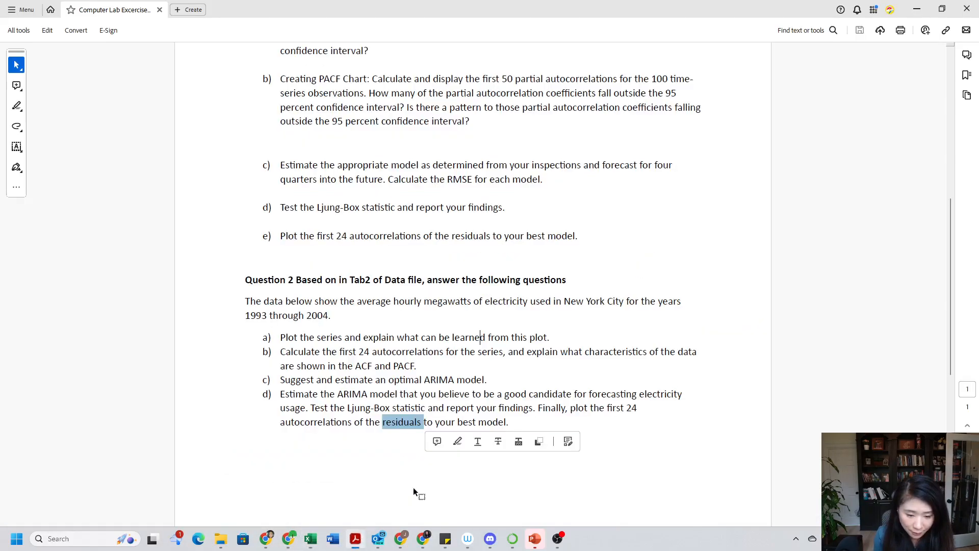
pyautogui.moveTo(310, 408); pyautogui.dragTo(458, 409)
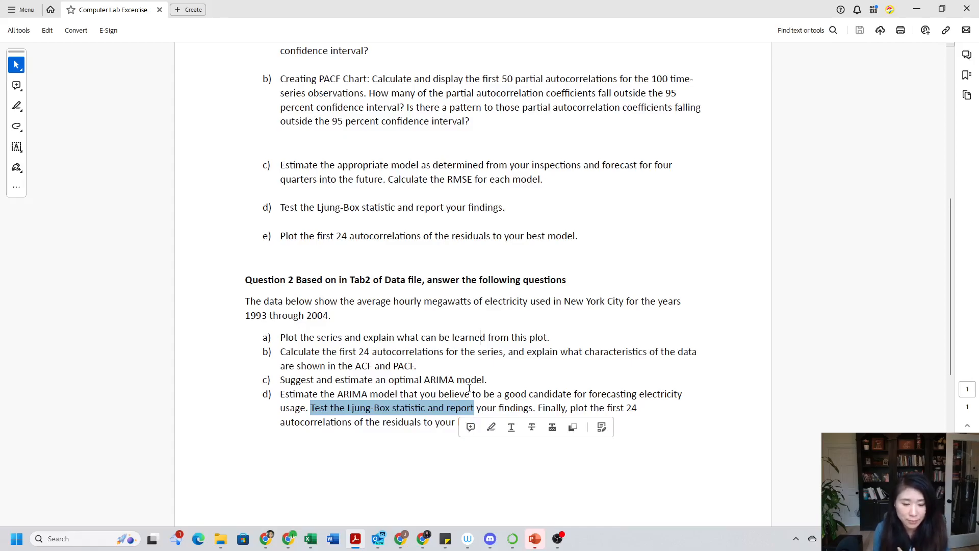
pyautogui.click(538, 408)
pyautogui.moveTo(538, 408)
pyautogui.mouseDown()
pyautogui.moveTo(561, 411)
pyautogui.moveTo(582, 435)
pyautogui.mouseUp()
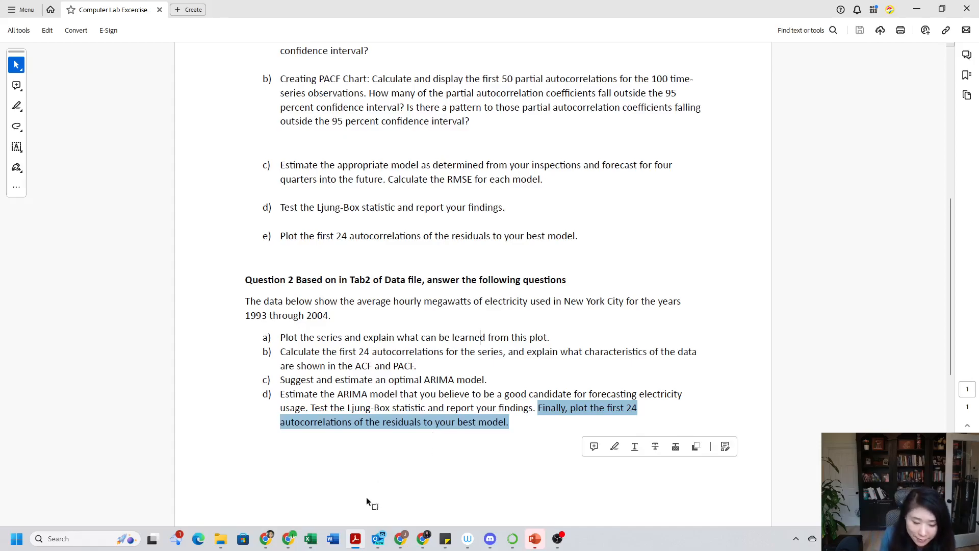
# Switch back to the Book6 workbook in Excel and examine the 1993 entries of the Error column in the historical versus fitted table.
pyautogui.moveTo(305, 546)
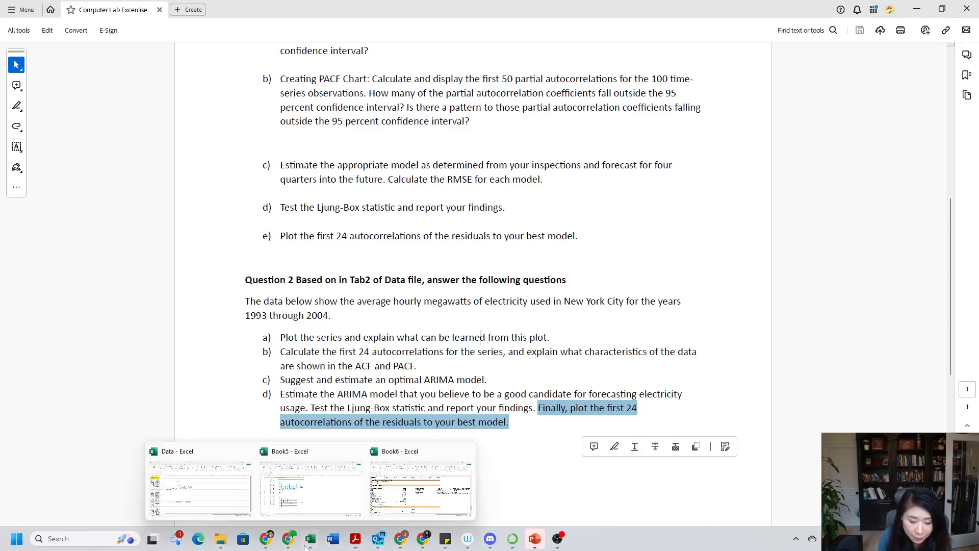
pyautogui.click(398, 504)
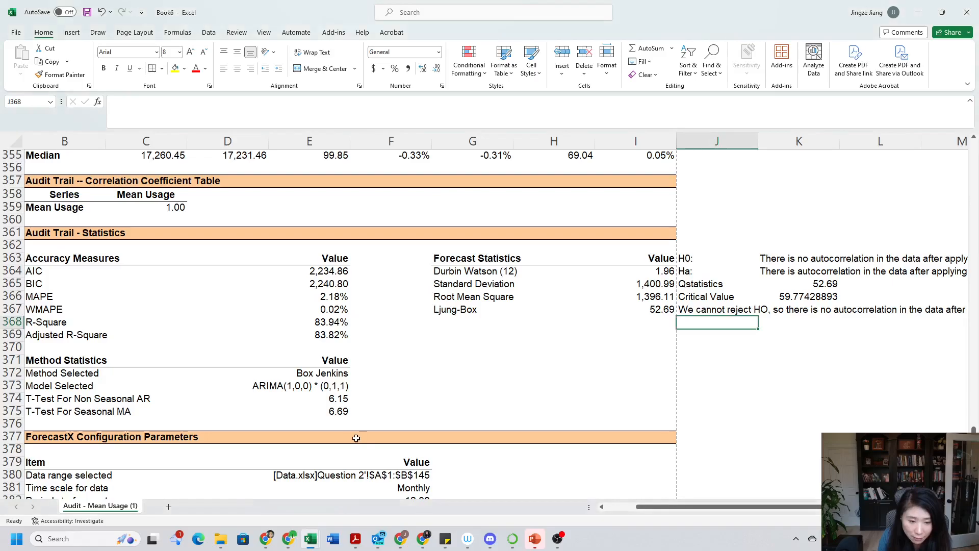
pyautogui.scroll(11, 167, 361)
pyautogui.scroll(20, 283, 366)
pyautogui.scroll(20, 283, 367)
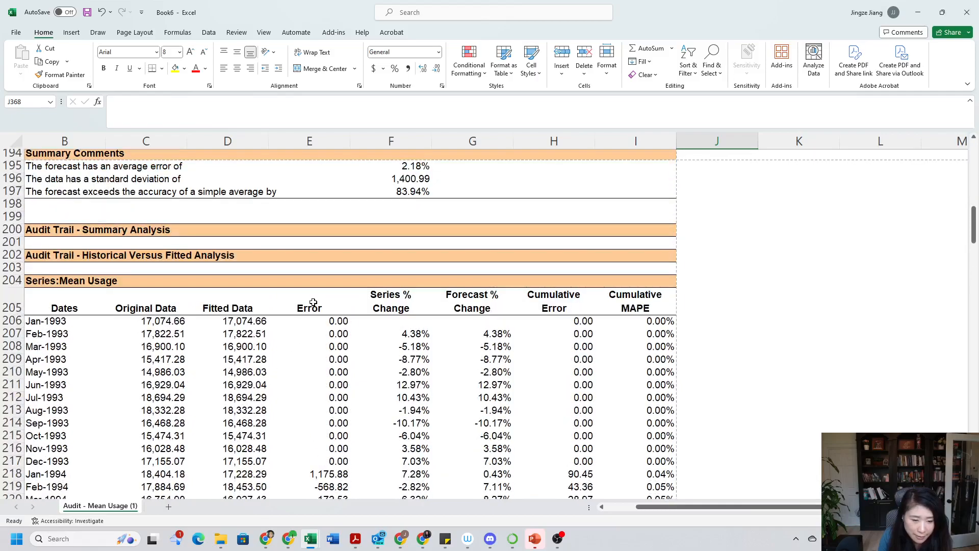
pyautogui.click(313, 306)
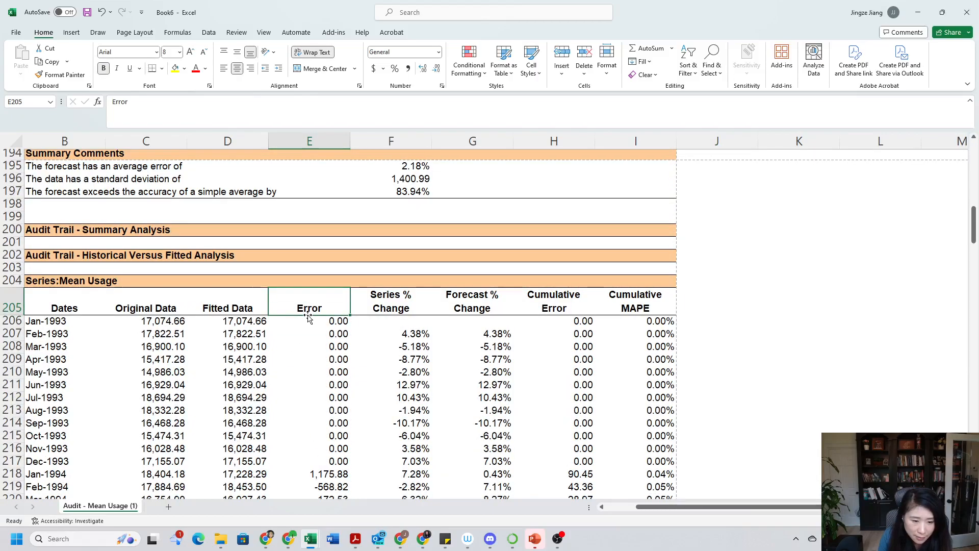
pyautogui.moveTo(320, 325); pyautogui.dragTo(329, 464)
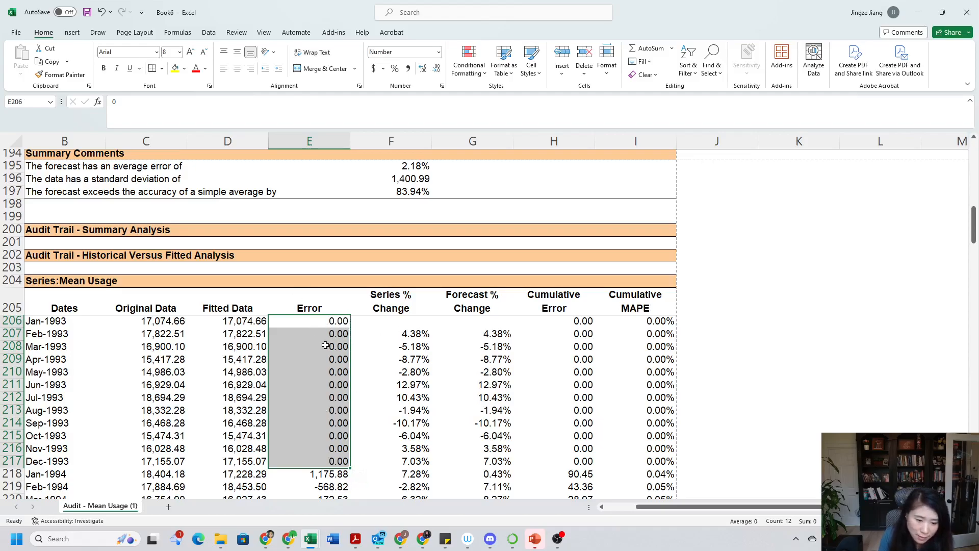
pyautogui.scroll(-2, 337, 419)
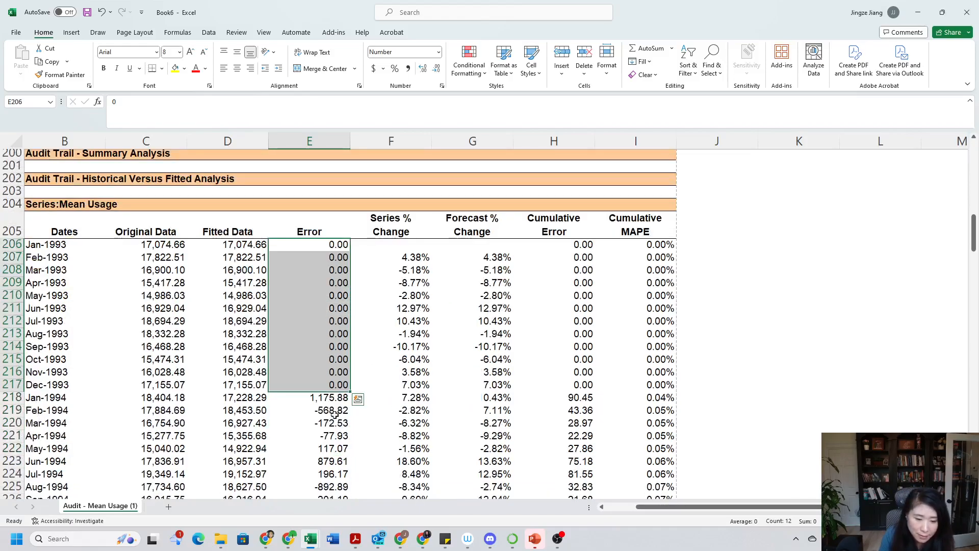
# Copy the Error values from January 1994 onward, starting at E218, into a new worksheet beginning at cell B2.
pyautogui.click(328, 401)
pyautogui.moveTo(328, 401); pyautogui.dragTo(329, 474)
pyautogui.scroll(19, 365, 377)
pyautogui.scroll(20, 365, 378)
pyautogui.scroll(-4, 315, 335)
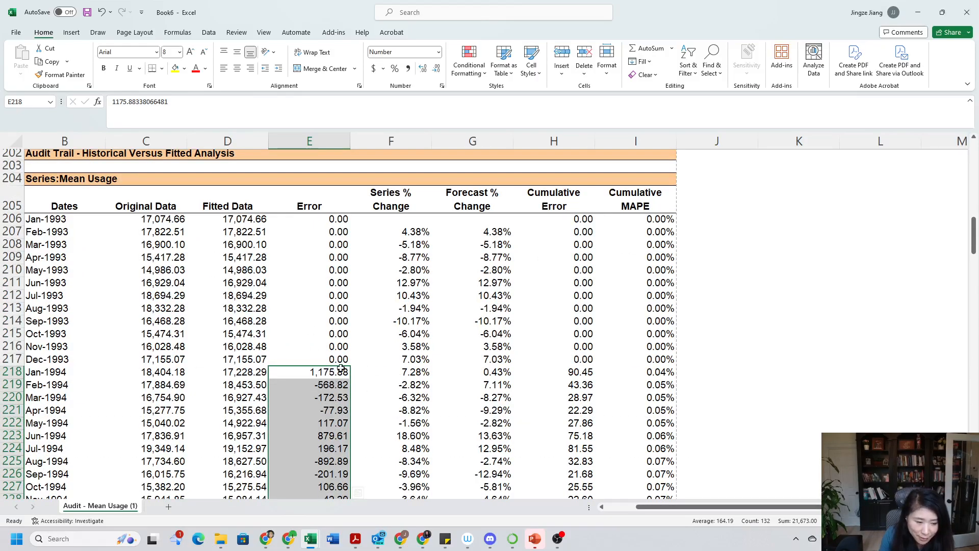
pyautogui.hotkey('ctrl', 'c')
pyautogui.click(168, 506)
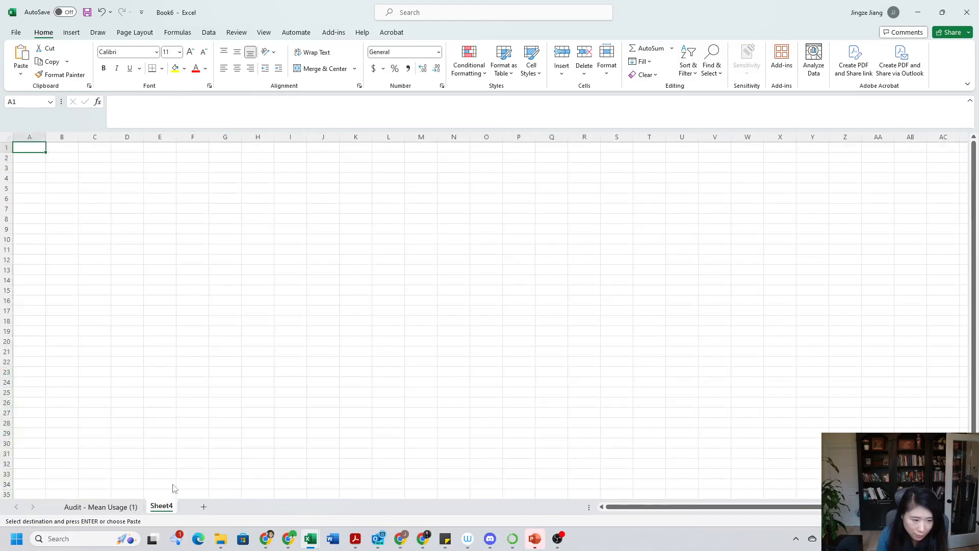
pyautogui.click(60, 158)
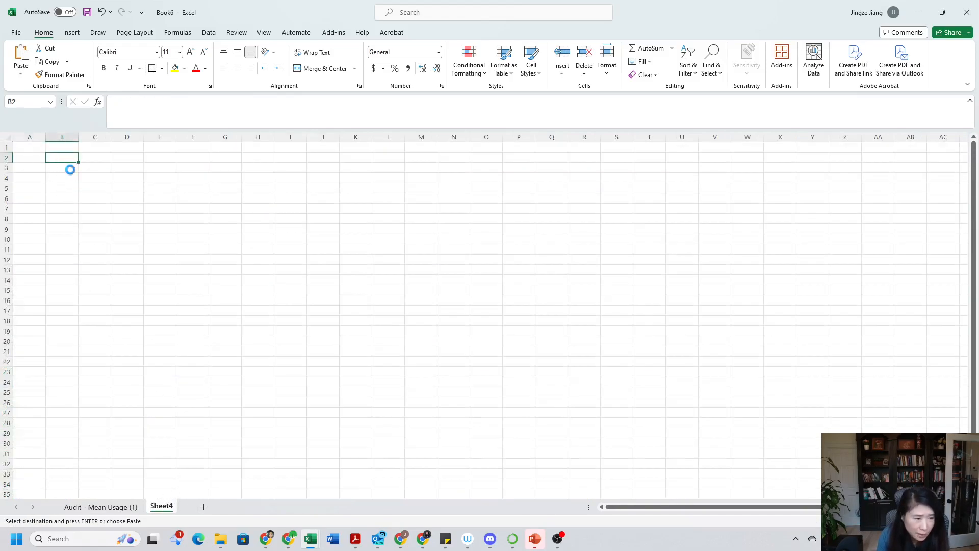
pyautogui.hotkey('ctrl', 'v')
# Copy the matching dates from January 1994 onward from the audit sheet into the new worksheet beginning at cell A2.
pyautogui.click(124, 506)
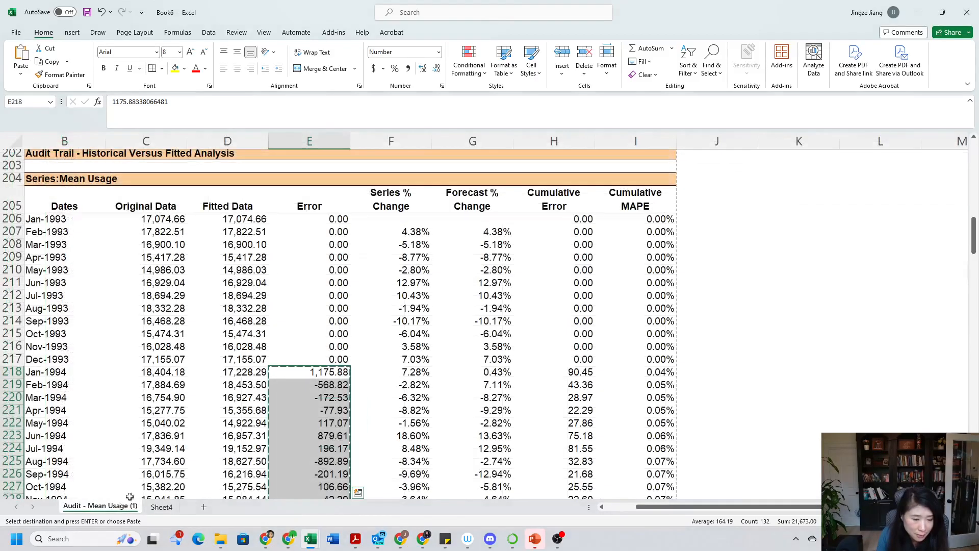
pyautogui.moveTo(55, 374); pyautogui.dragTo(77, 447)
pyautogui.hotkey('ctrl', 'c')
pyautogui.click(162, 506)
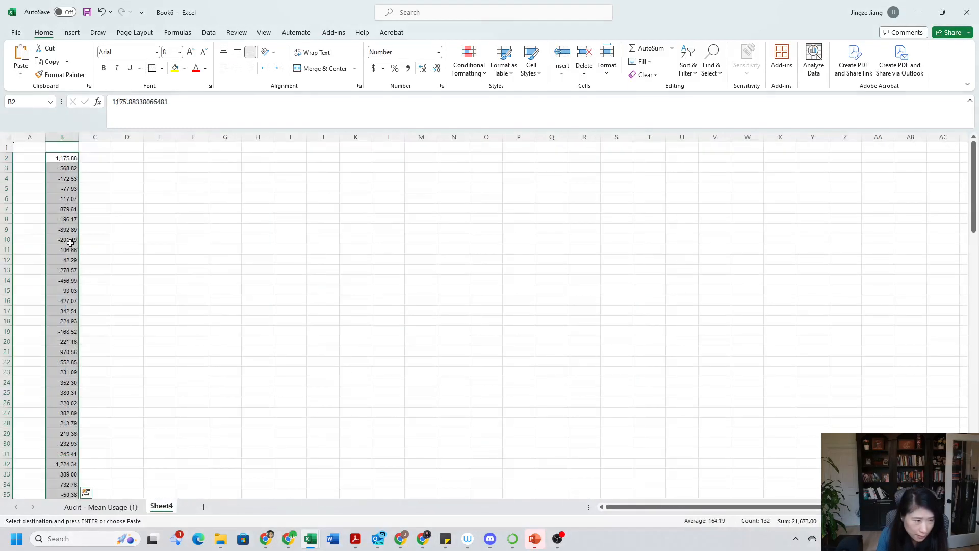
pyautogui.click(31, 157)
pyautogui.hotkey('ctrl', 'v')
# Enter the column header "Month" in cell A1 above the dates.
pyautogui.click(32, 147)
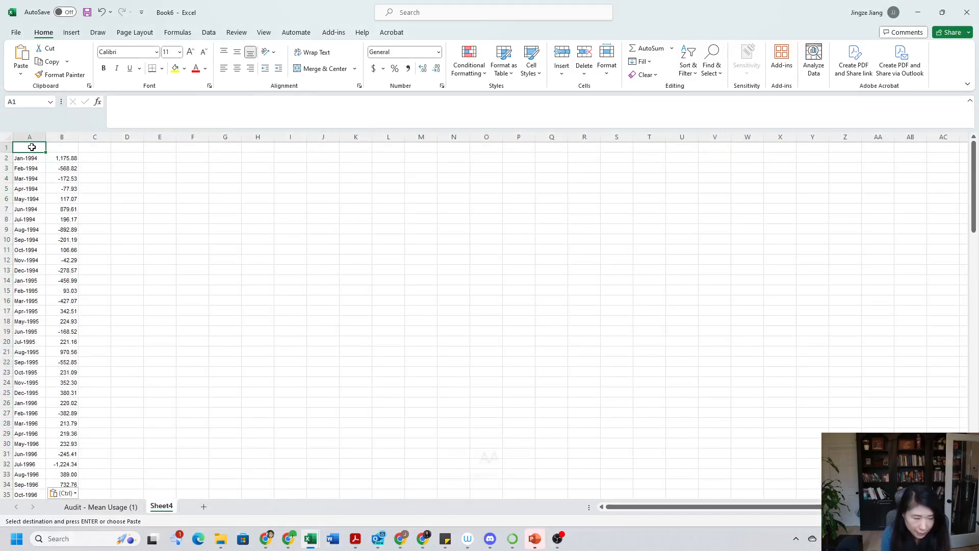
pyautogui.press('capslock')
pyautogui.write('M')
pyautogui.press('capslock')
pyautogui.write('onth')
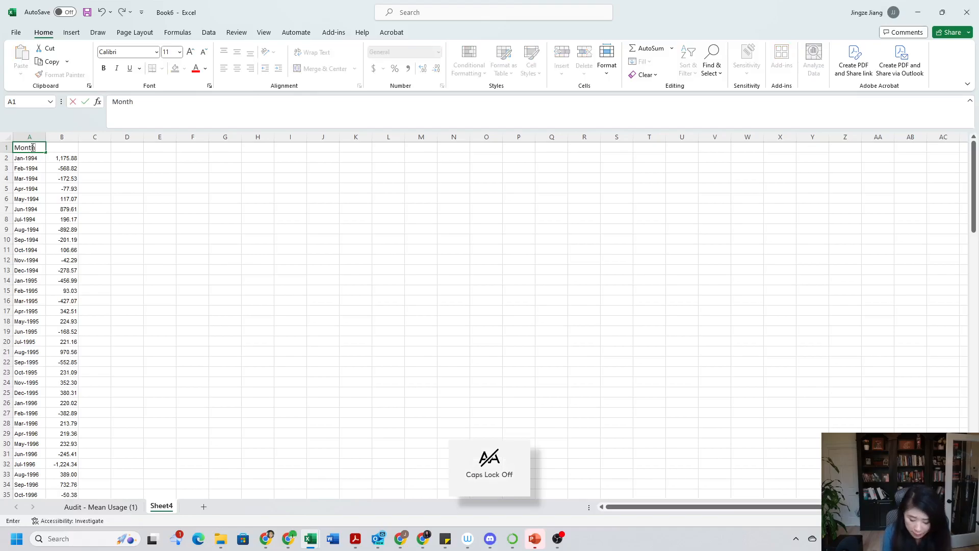
pyautogui.press('Tab')
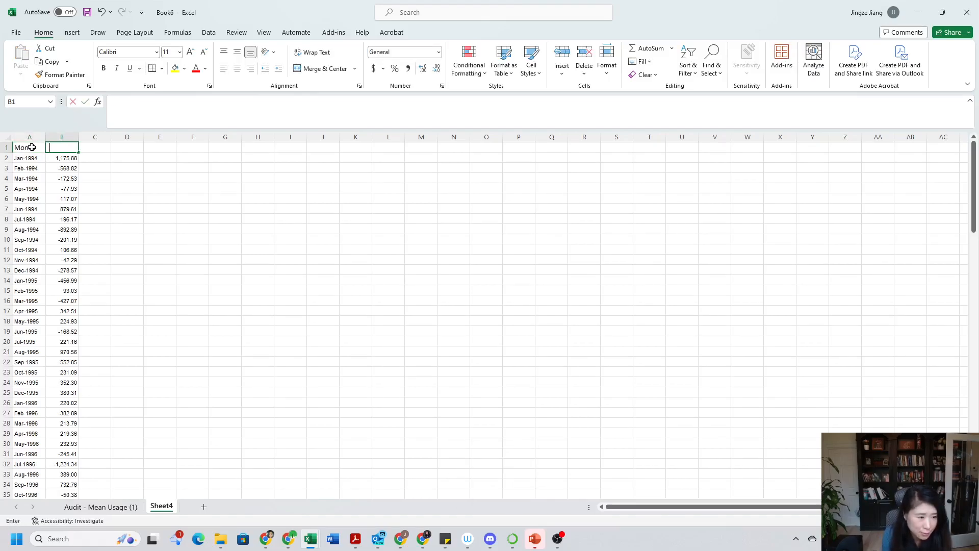
# Enter the column header "residules" in cell B1 above the error values.
pyautogui.write('residu')
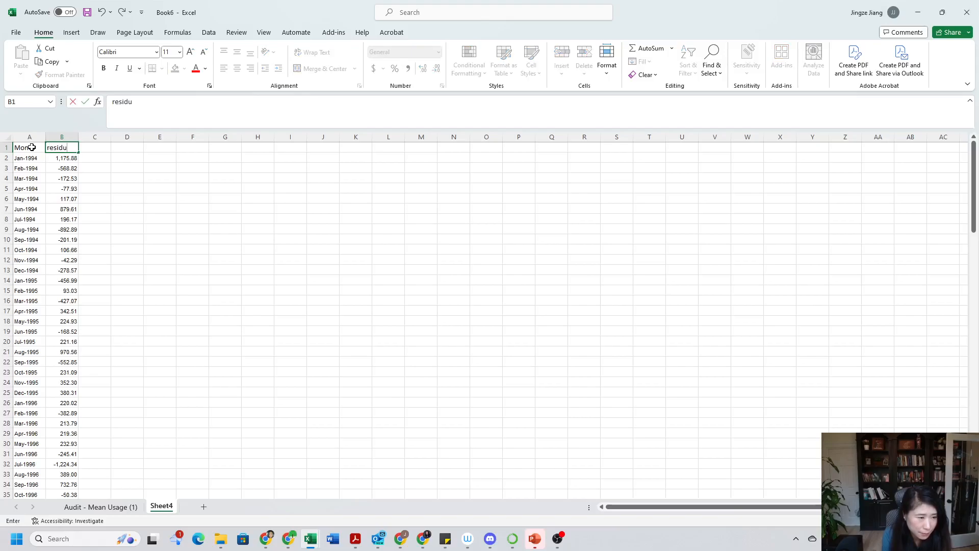
pyautogui.write('al')
pyautogui.press('BackSpace')
pyautogui.write('ales')
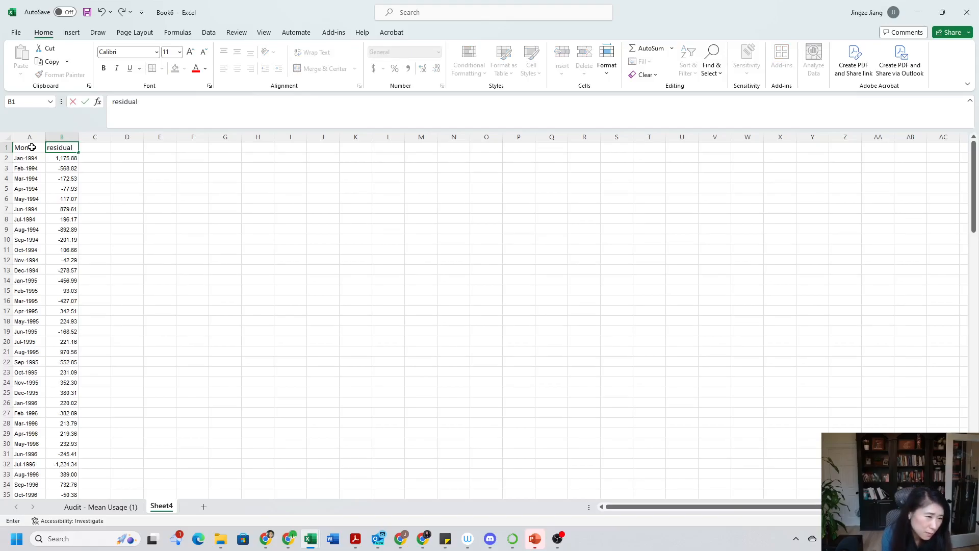
pyautogui.press('BackSpace')
pyautogui.press('BackSpace')
pyautogui.press('BackSpace')
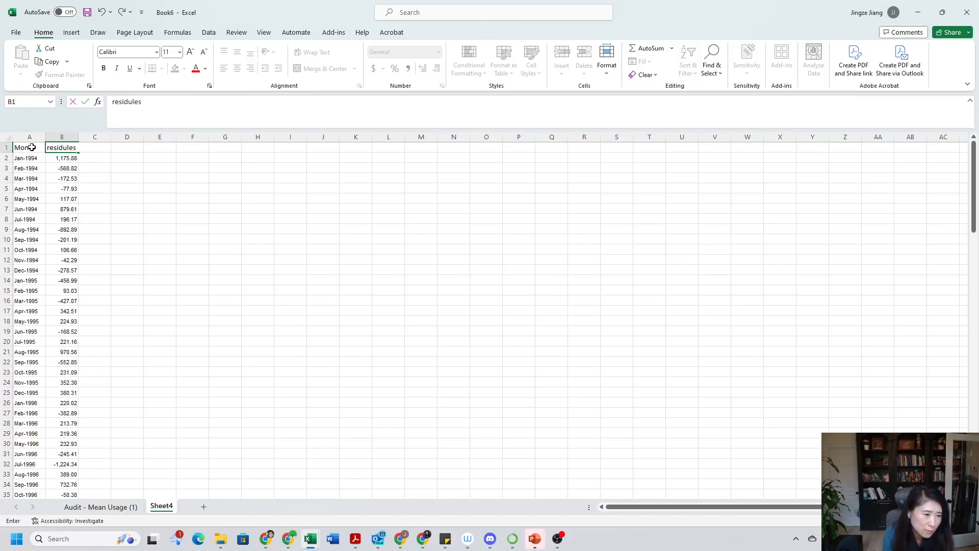
pyautogui.write('les')
pyautogui.press('Return')
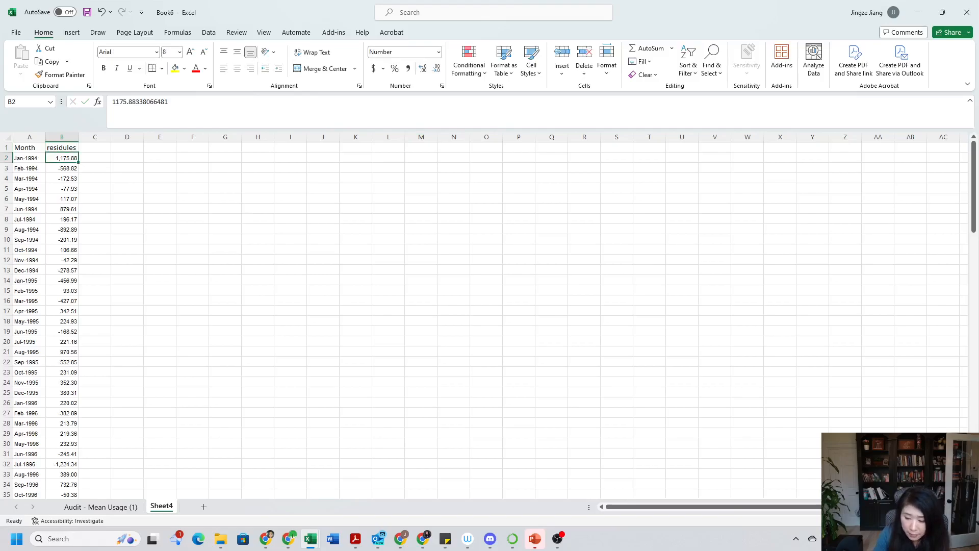
# Select the Month and residules data in A1:B133 and open ForecastX on that range.
pyautogui.keyDown('ctrl'); pyautogui.scroll(1, 485, 316); pyautogui.keyUp('ctrl')
pyautogui.scroll(5, 486, 354)
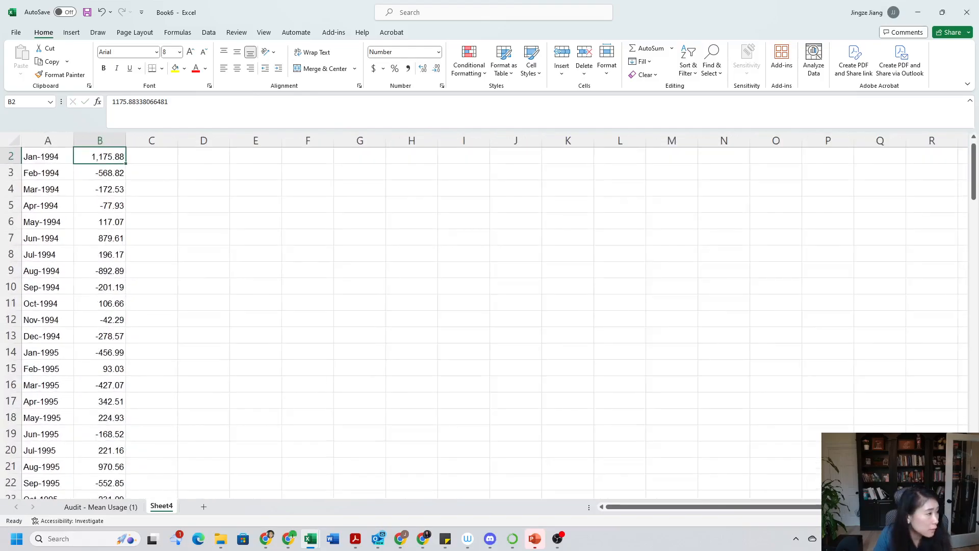
pyautogui.click(43, 159)
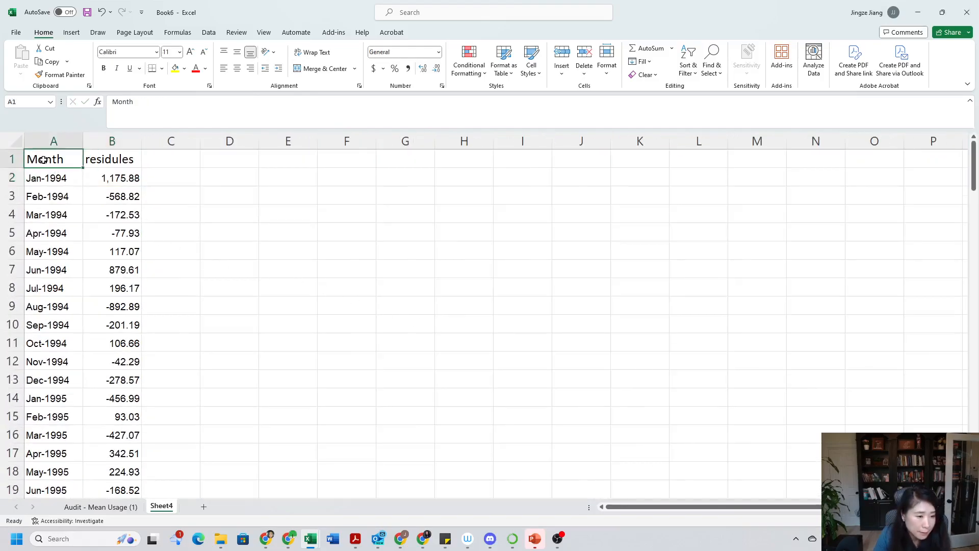
pyautogui.moveTo(44, 159); pyautogui.dragTo(116, 548)
pyautogui.moveTo(115, 469); pyautogui.dragTo(115, 469)
pyautogui.scroll(20, 209, 385)
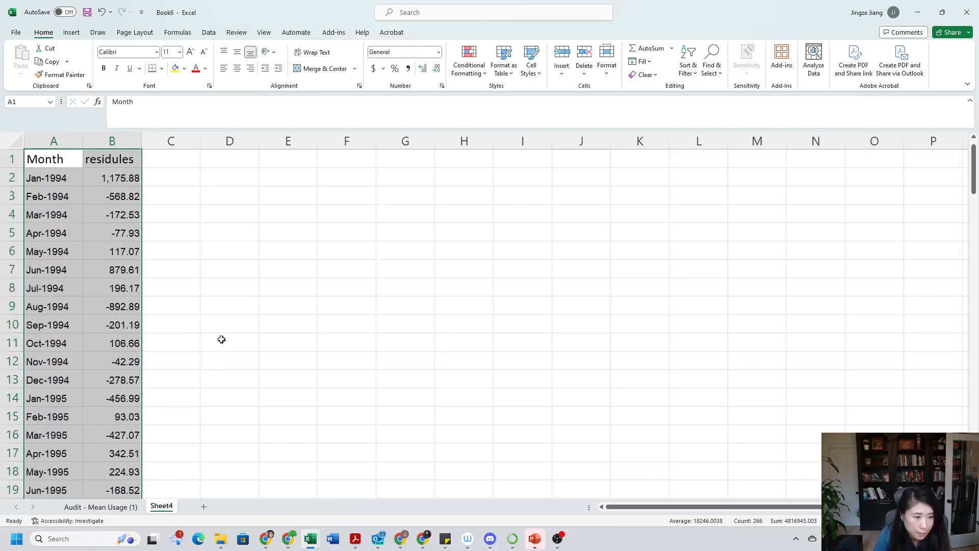
pyautogui.scroll(-4, 330, 37)
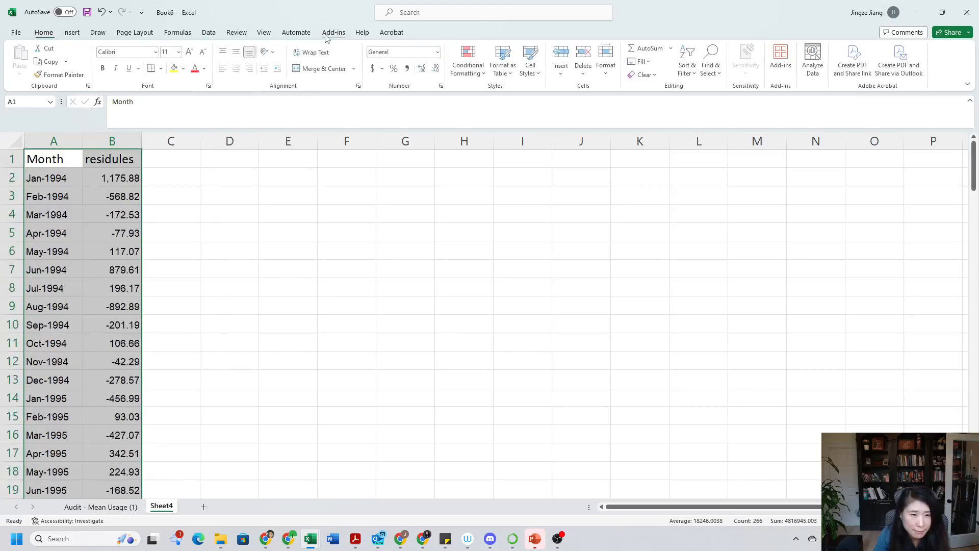
pyautogui.click(332, 32)
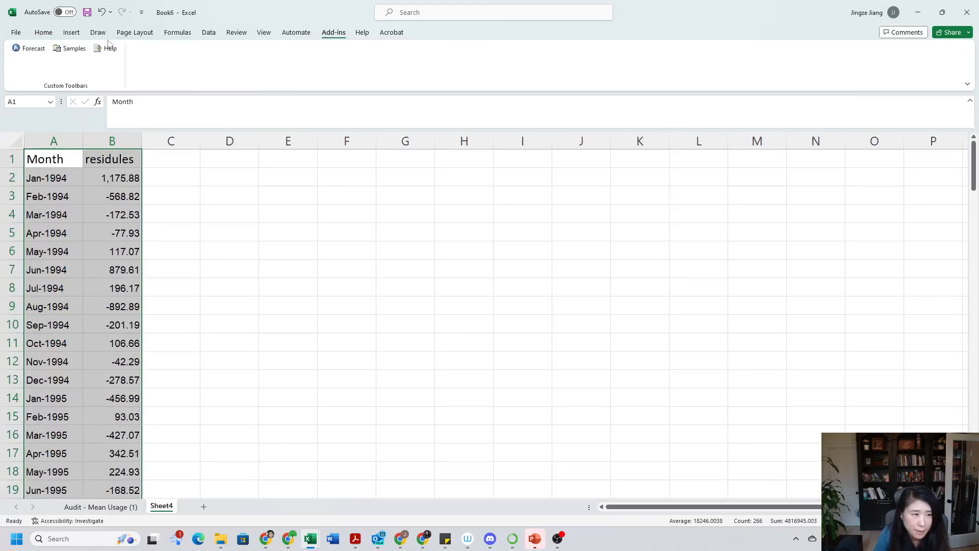
pyautogui.click(28, 49)
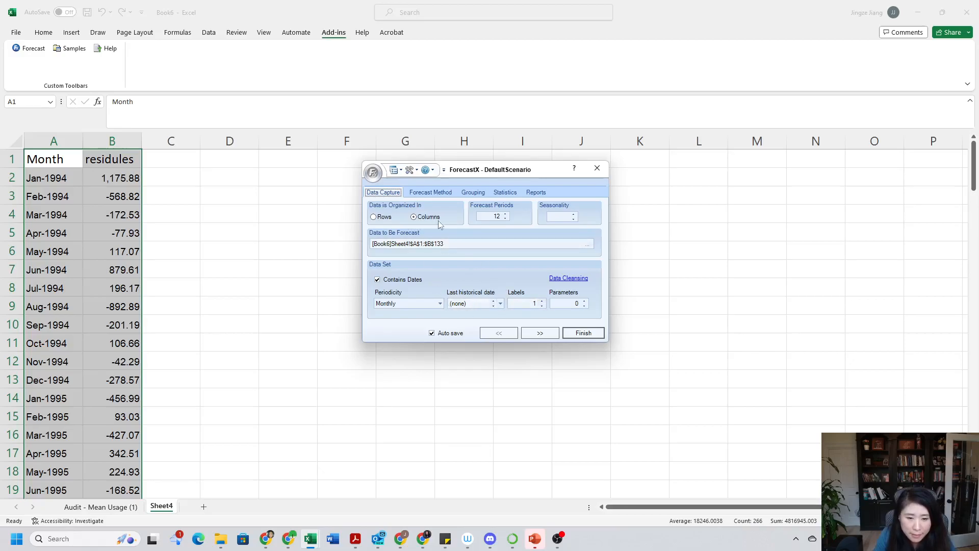
# Analyze the residules series from the forecast method settings, charting its ACF and PACF with 24 bars and no differencing.
pyautogui.click(437, 196)
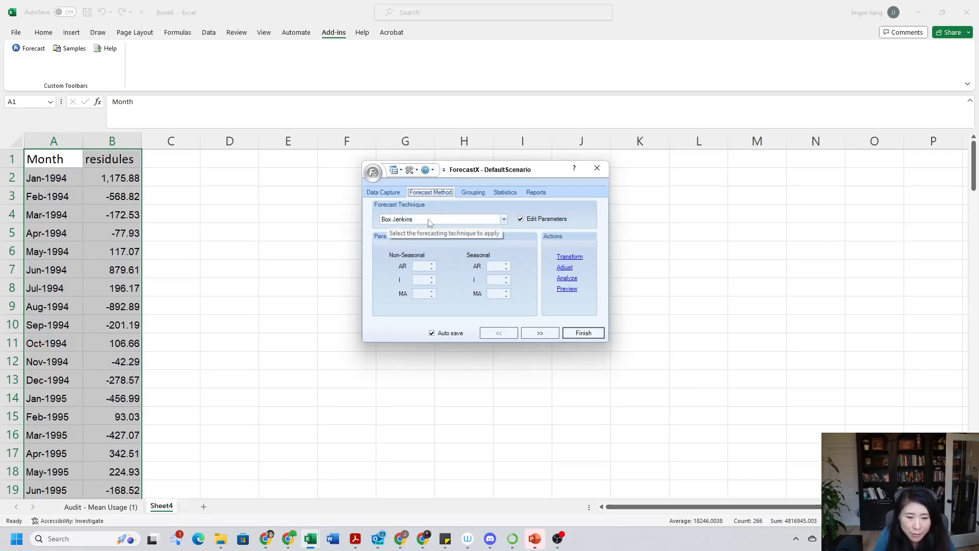
pyautogui.click(564, 282)
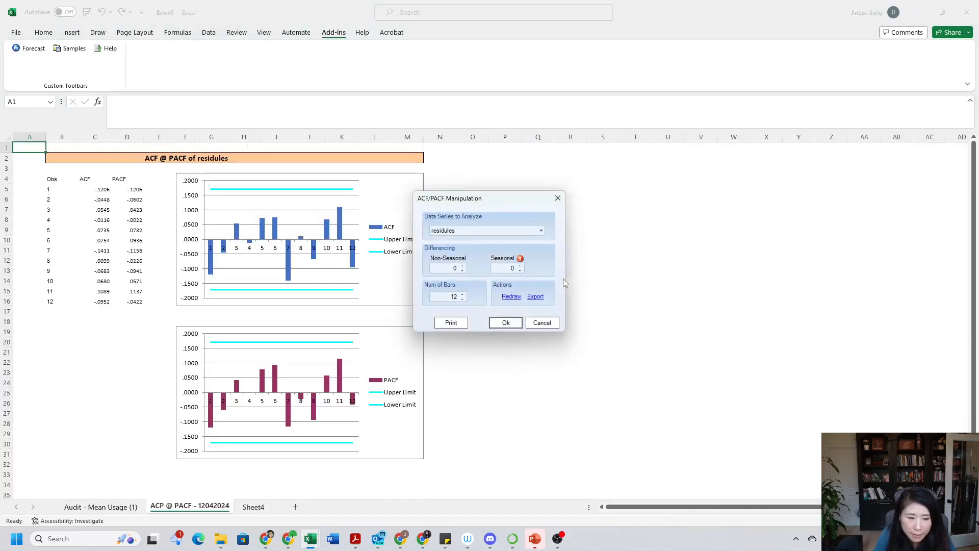
pyautogui.click(462, 295)
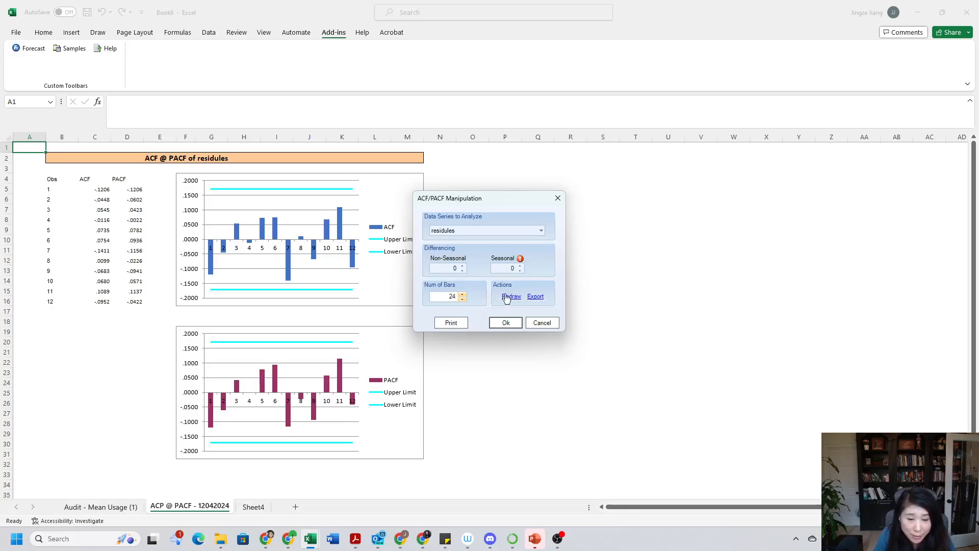
pyautogui.click(514, 326)
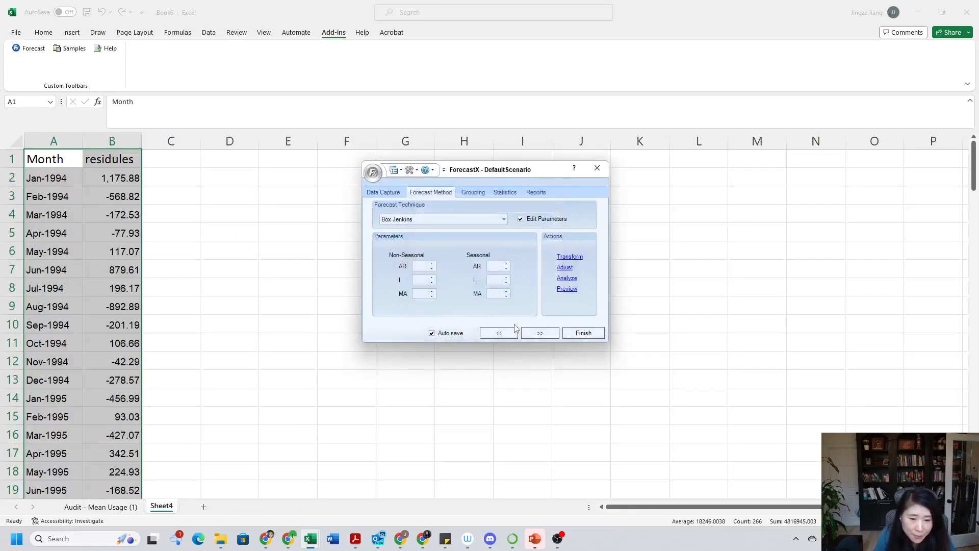
pyautogui.click(564, 280)
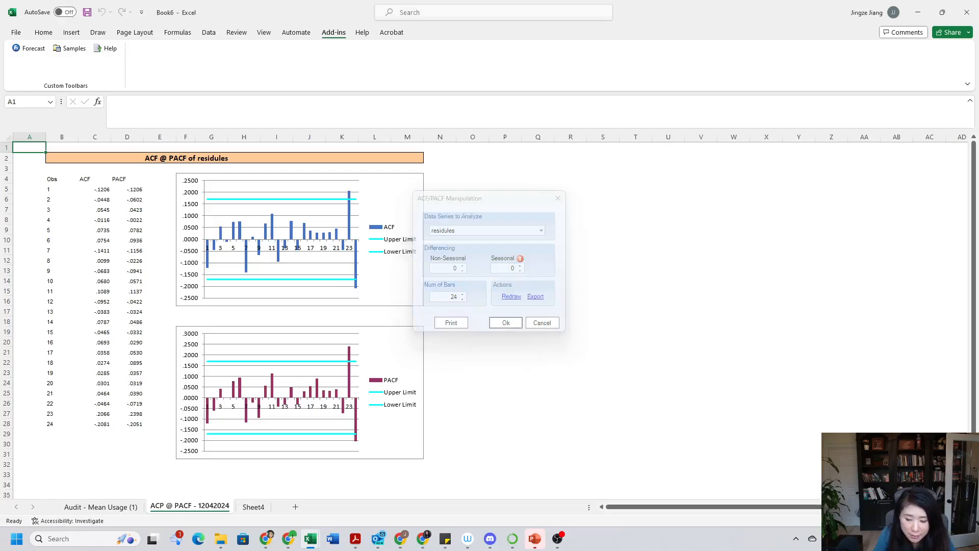
# Examine the residuals' ACF and PACF charts for all 24 lags, checking which bars exceed the upper and lower limits.
pyautogui.moveTo(494, 201); pyautogui.dragTo(694, 202)
pyautogui.scroll(-1, 378, 285)
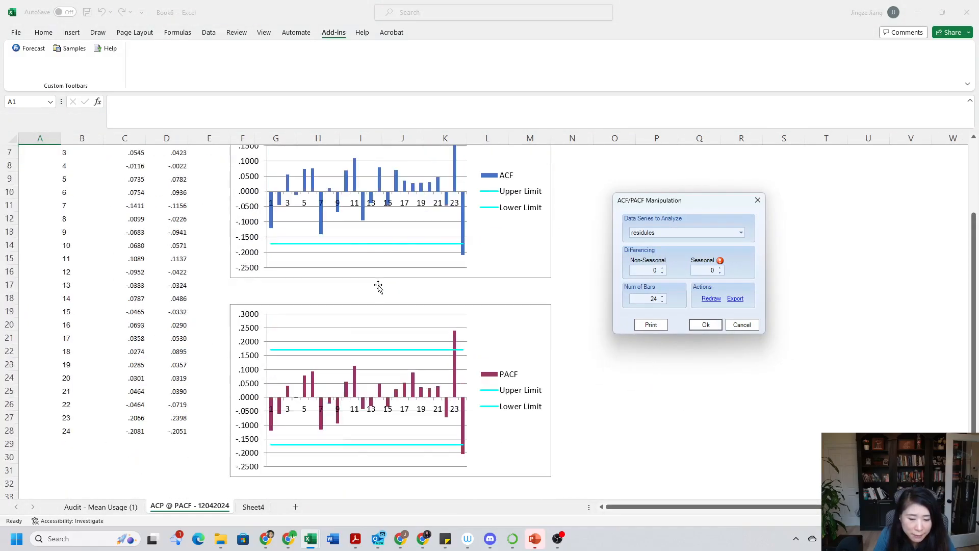
pyautogui.scroll(1, 378, 285)
pyautogui.scroll(-2, 483, 313)
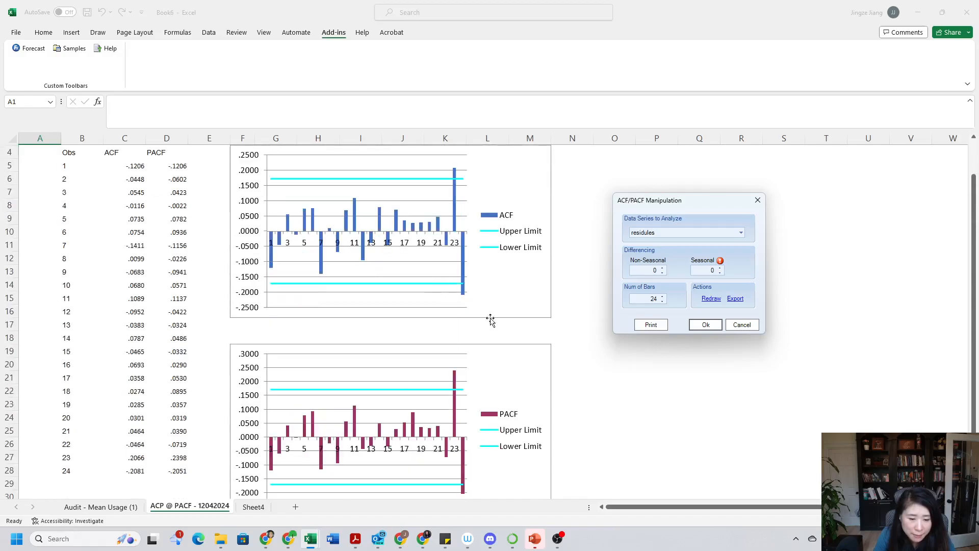
pyautogui.scroll(2, 502, 334)
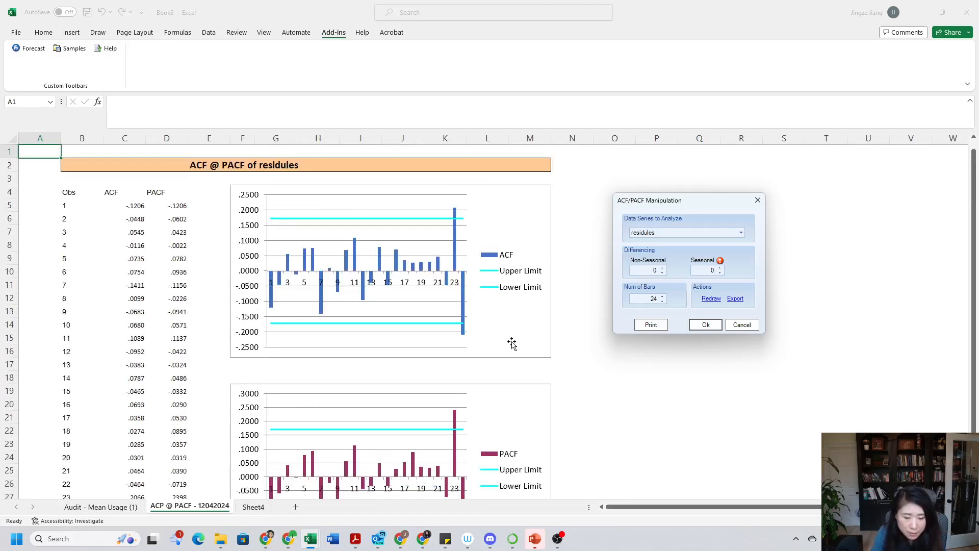
pyautogui.scroll(-2, 280, 278)
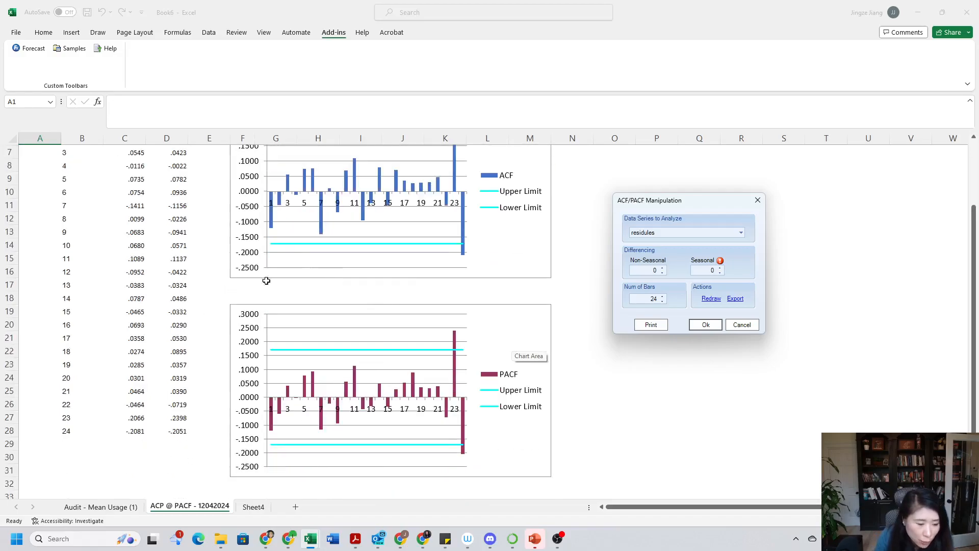
pyautogui.scroll(2, 168, 352)
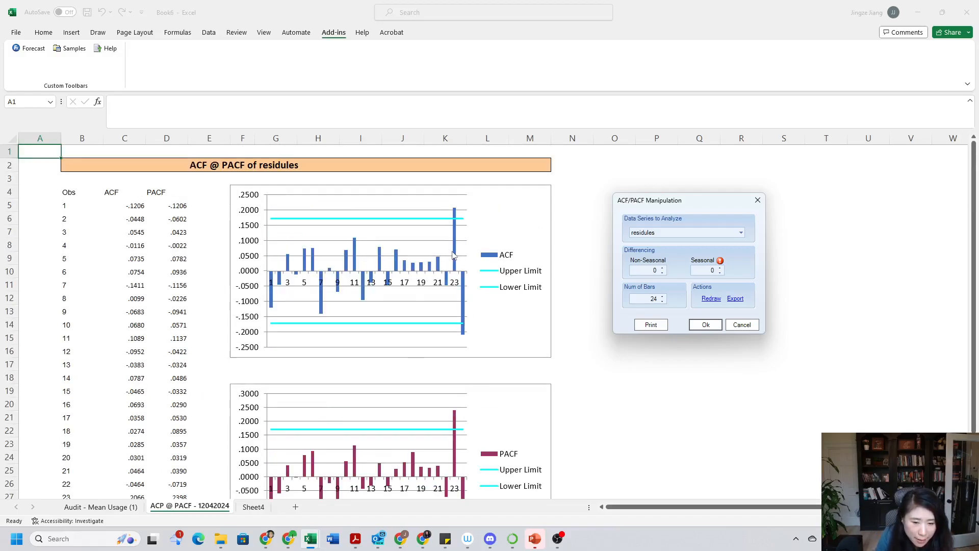
pyautogui.scroll(-1, 454, 255)
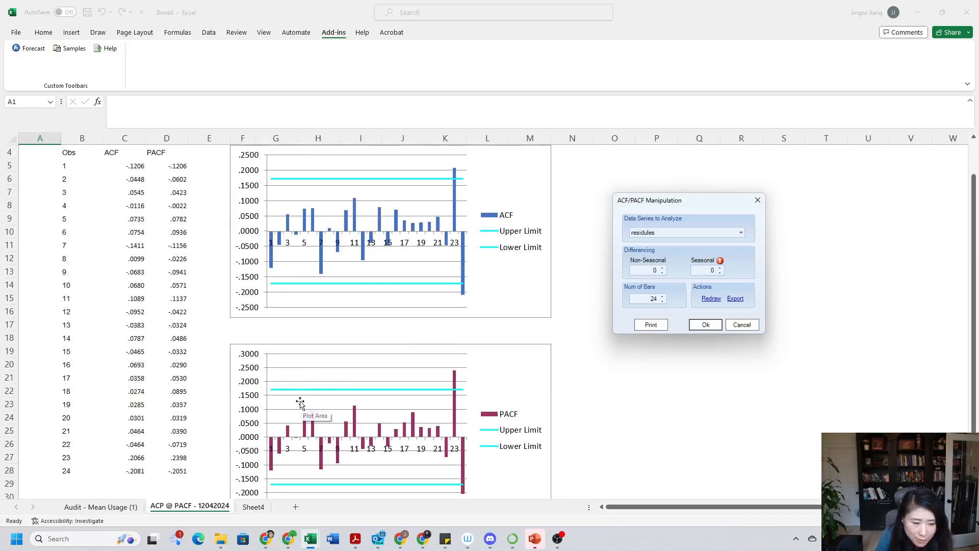
pyautogui.scroll(1, 321, 378)
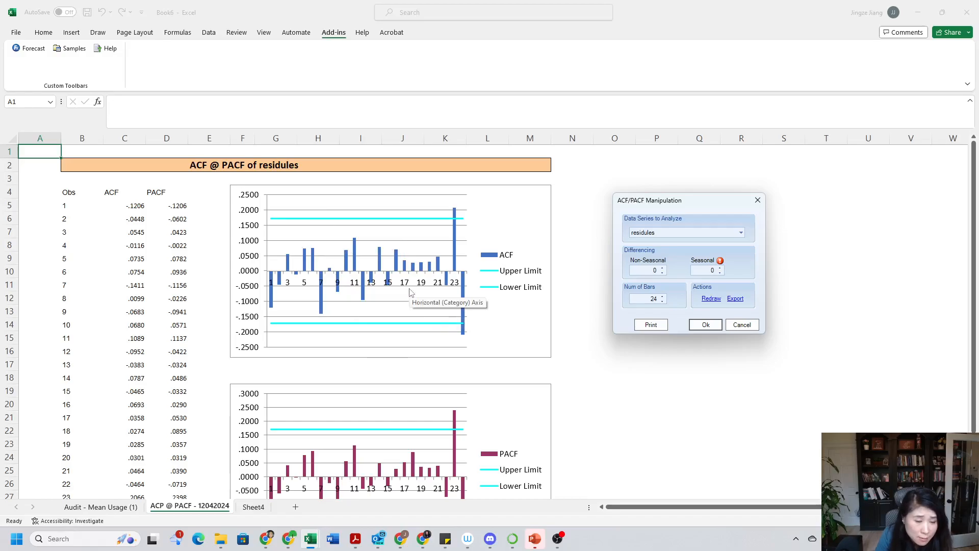
pyautogui.scroll(-3, 531, 304)
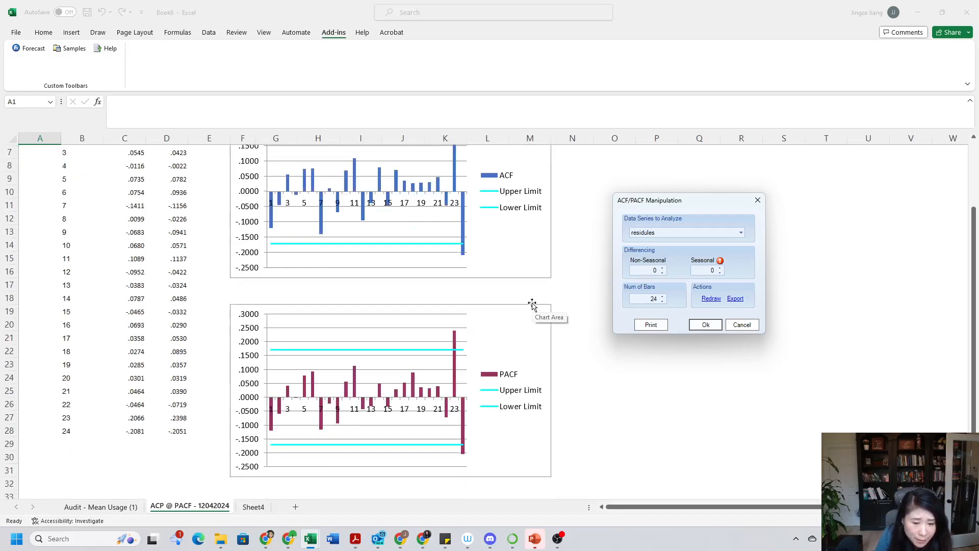
pyautogui.scroll(3, 415, 387)
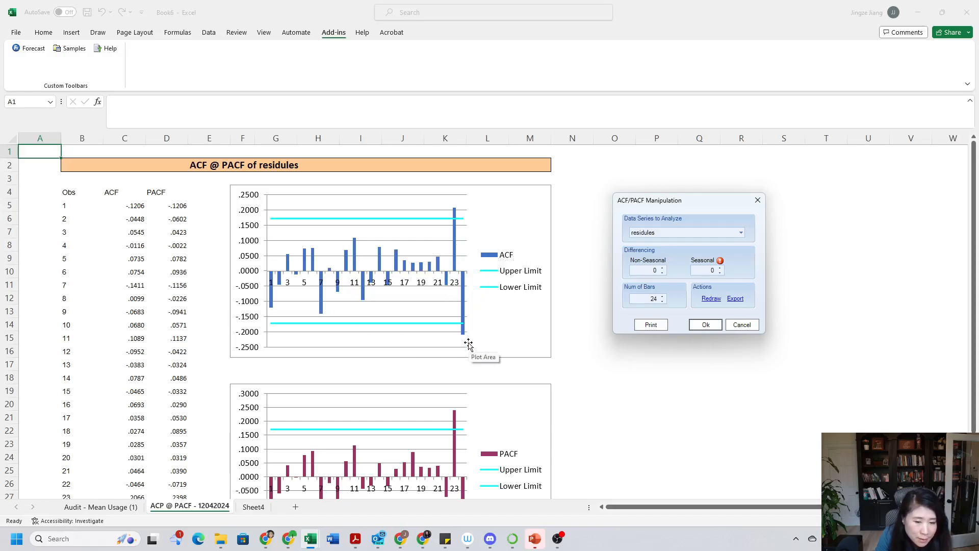
pyautogui.scroll(-2, 468, 345)
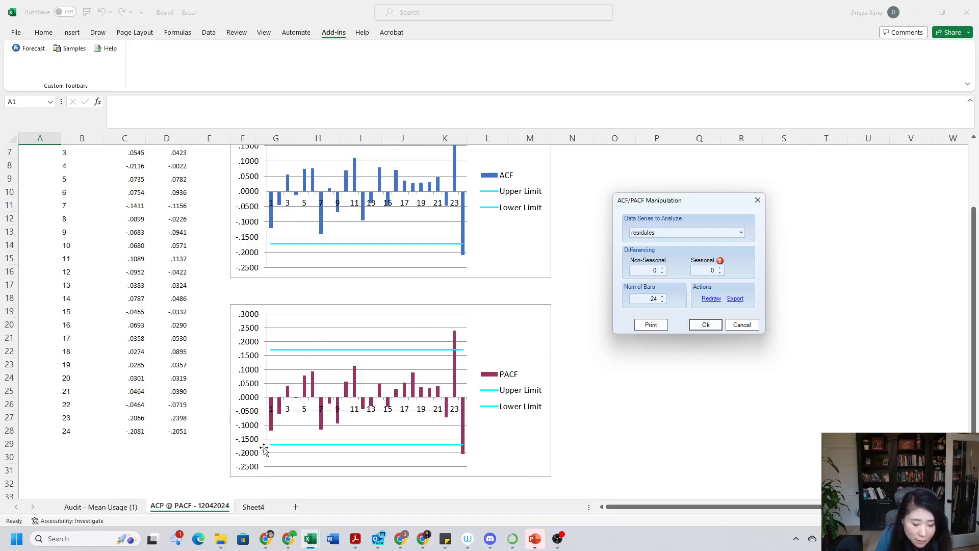
# Switch to the exercise PDF in Acrobat and check part d of Question 2.
pyautogui.moveTo(309, 544)
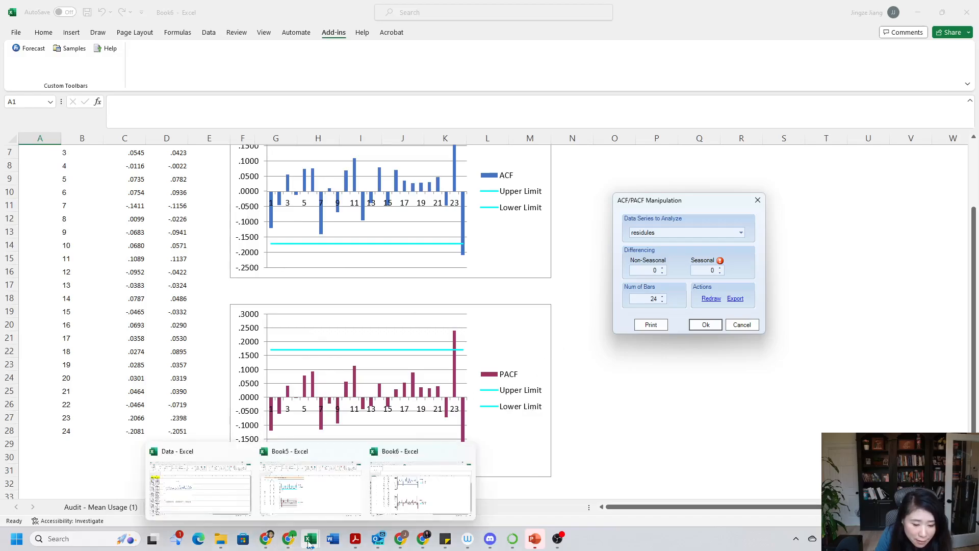
pyautogui.click(356, 538)
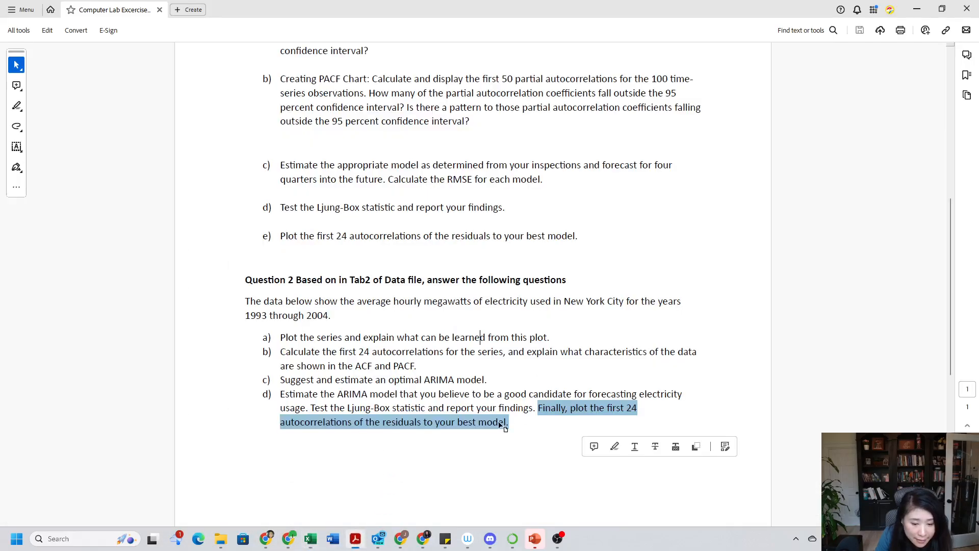